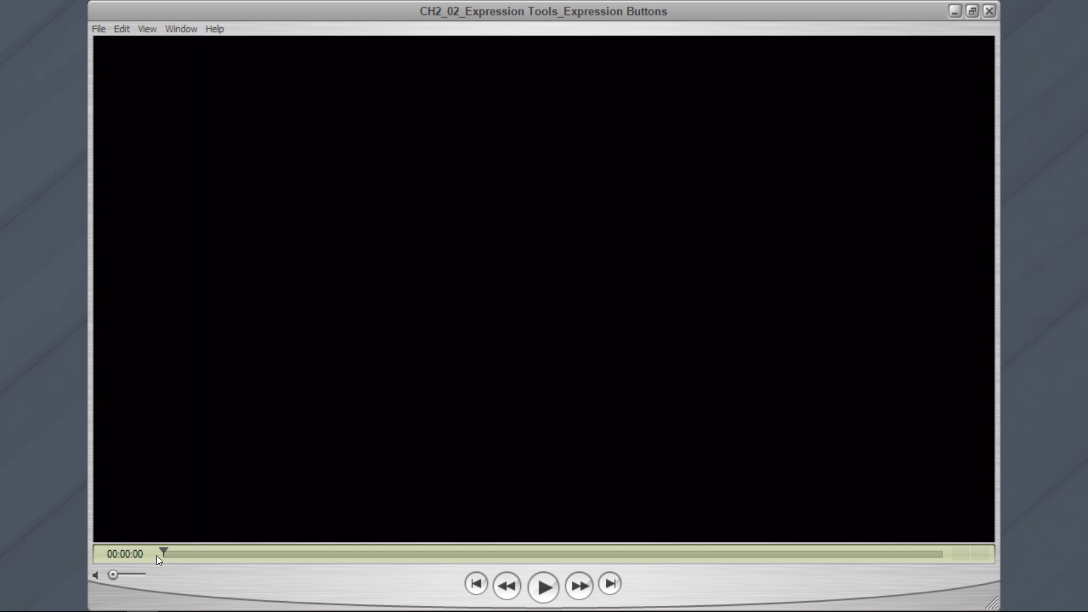
- Play the Expression Buttons lesson, then pause and scrub to about 00:00:04 on the After Effects demo
{"action": "left_click", "coordinate": [543, 588]}
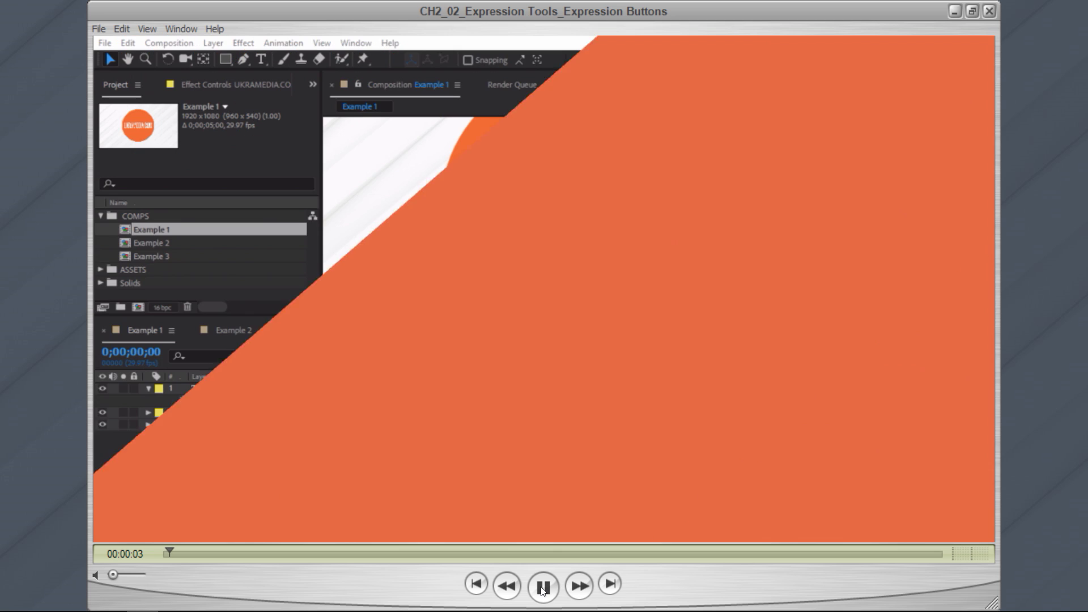
{"action": "key", "text": "space"}
{"action": "left_click_drag", "start_coordinate": [173, 557], "coordinate": [165, 554]}
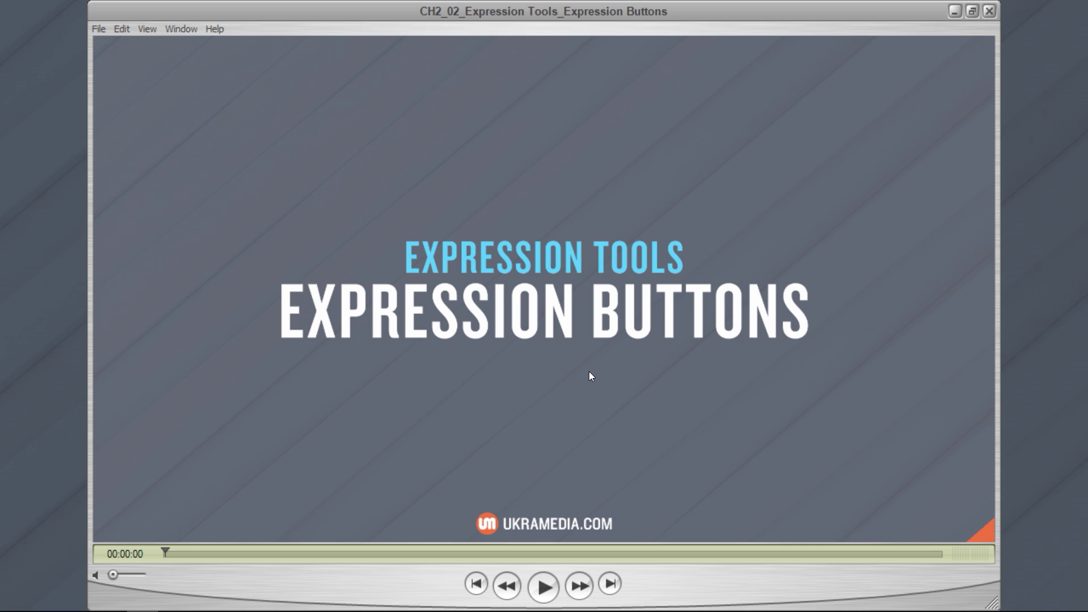
{"action": "left_click_drag", "start_coordinate": [170, 549], "coordinate": [171, 554]}
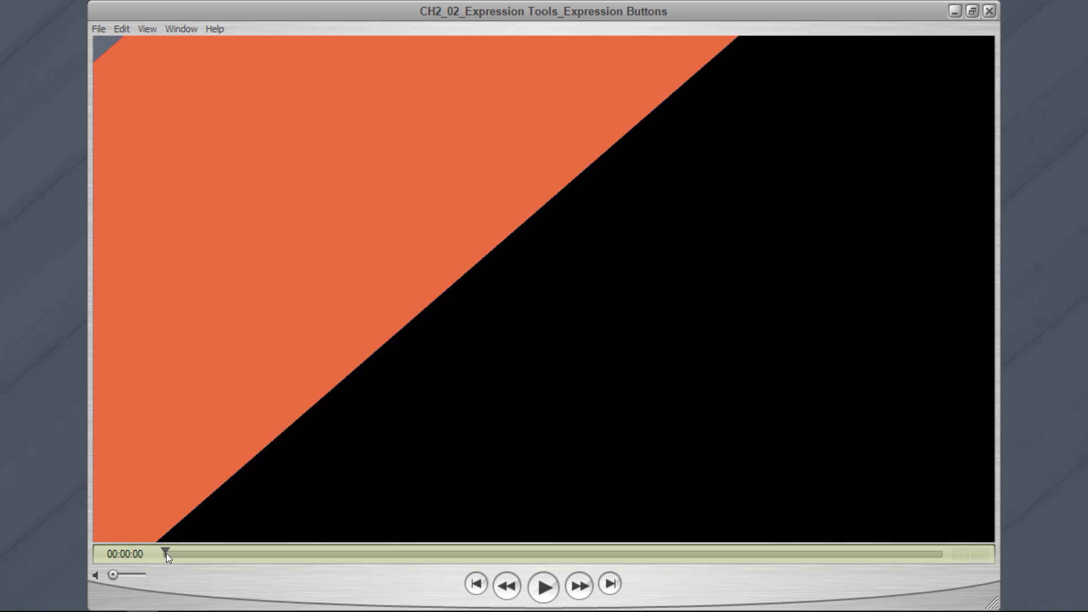
- Skim the lesson ahead to Example 3 near 00:02:53, then on toward its 07:24 end
{"action": "left_click", "coordinate": [549, 580]}
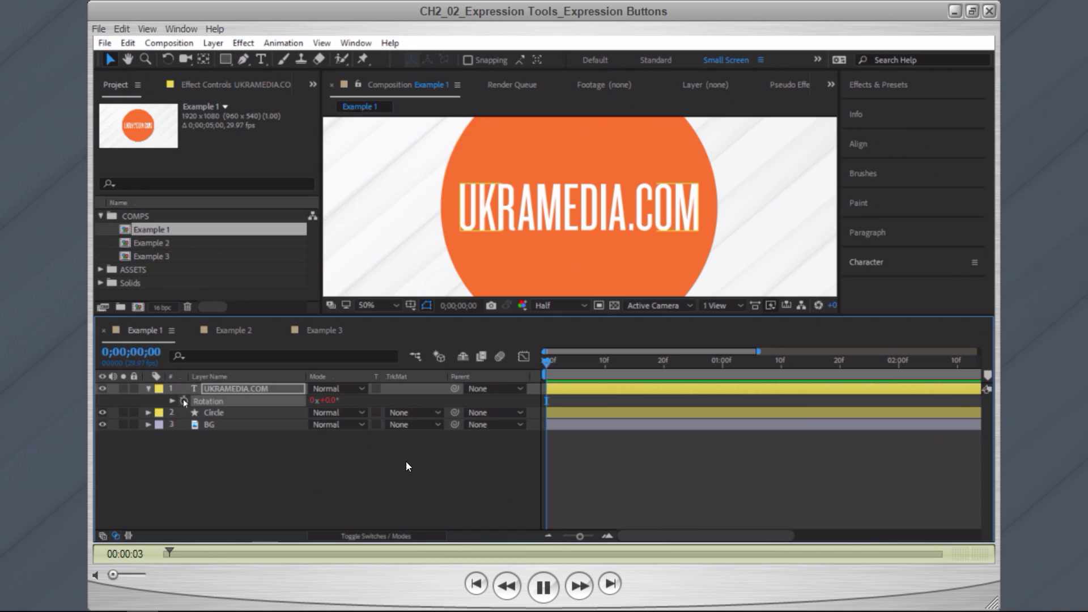
{"action": "left_click", "coordinate": [543, 587]}
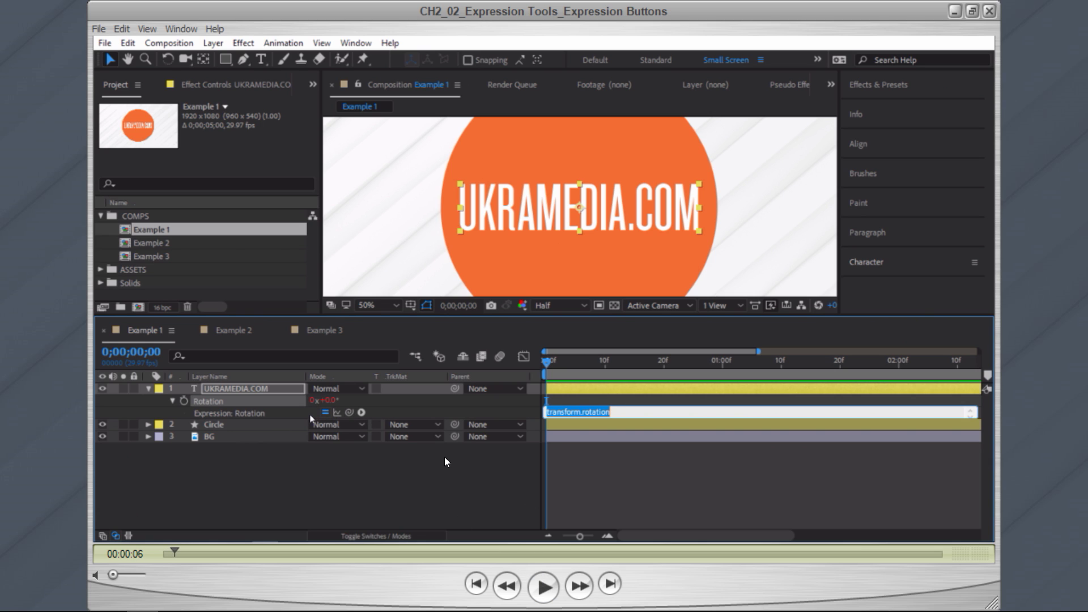
{"action": "left_click_drag", "start_coordinate": [418, 556], "coordinate": [467, 556]}
{"action": "left_click", "coordinate": [544, 587]}
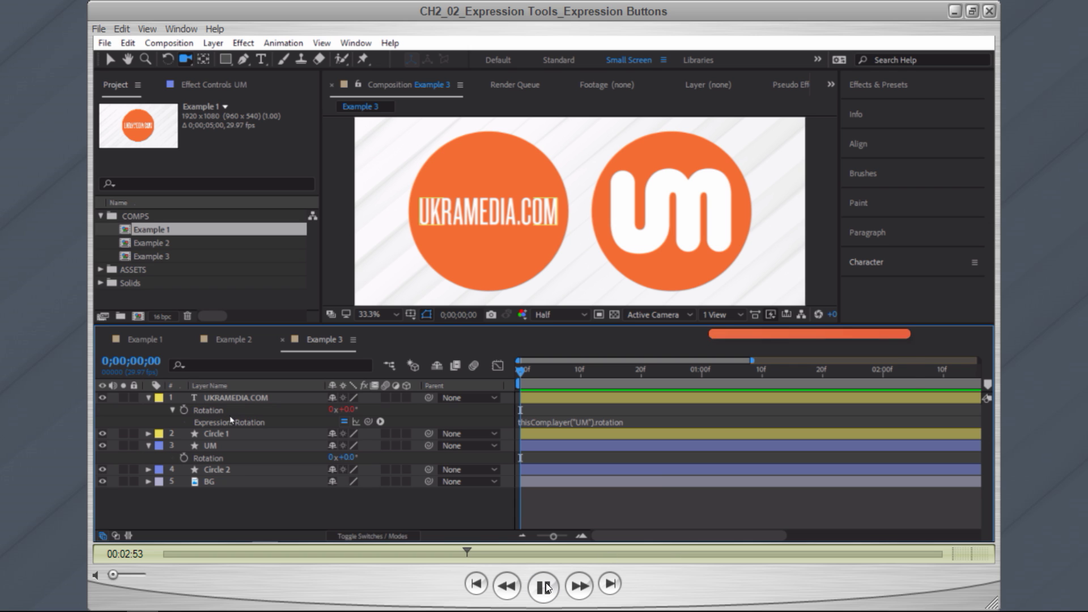
{"action": "left_click", "coordinate": [546, 589]}
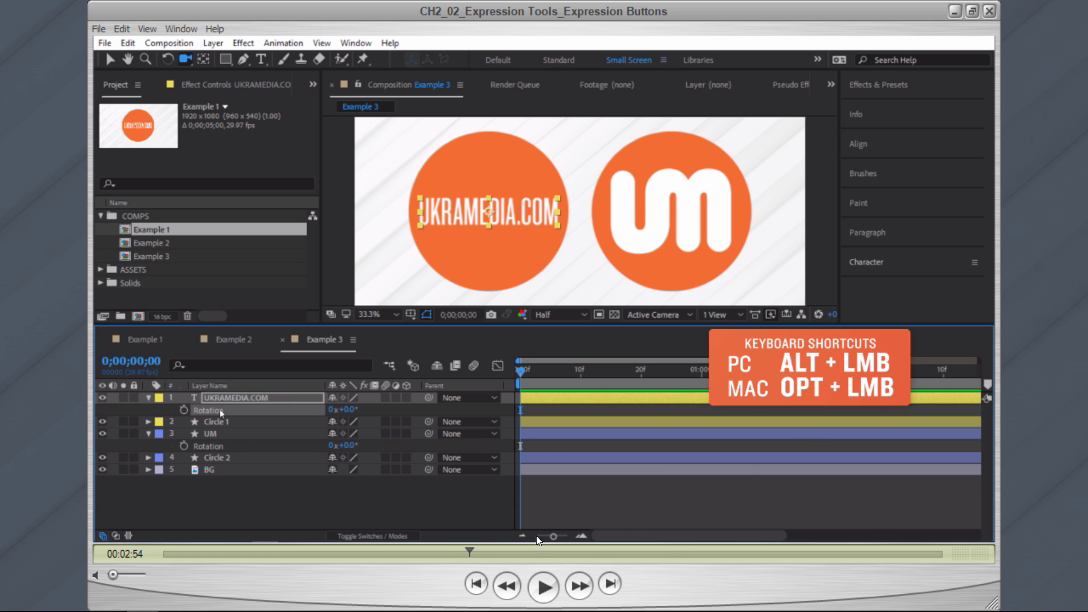
{"action": "left_click_drag", "start_coordinate": [470, 553], "coordinate": [938, 549]}
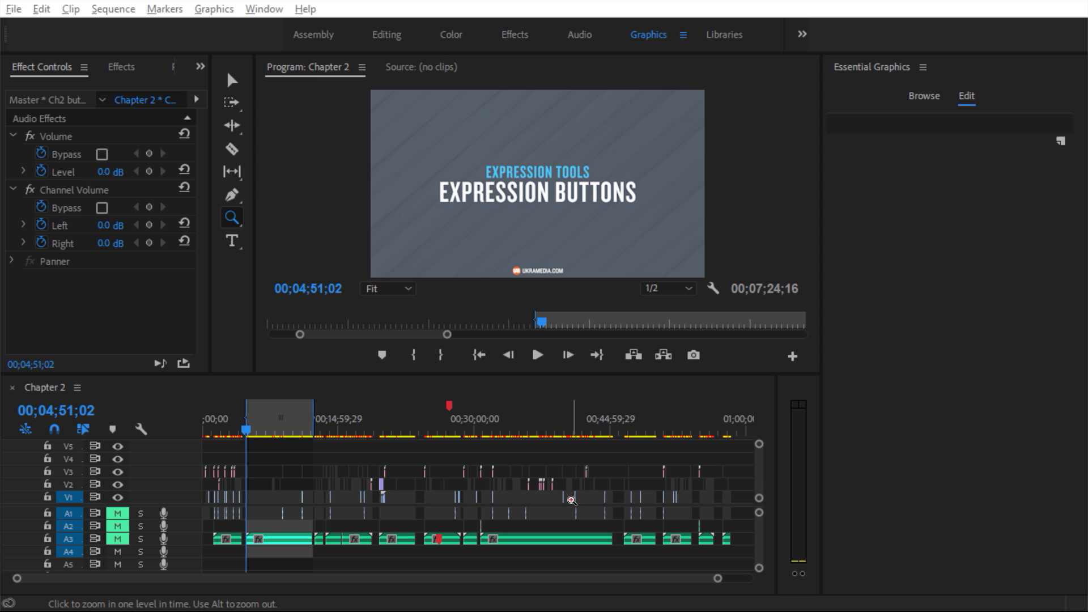
- Zoom the Chapter 2 timeline in twice around the Expression Buttons title and select its V3 clip
{"action": "left_click_drag", "start_coordinate": [319, 555], "coordinate": [241, 463]}
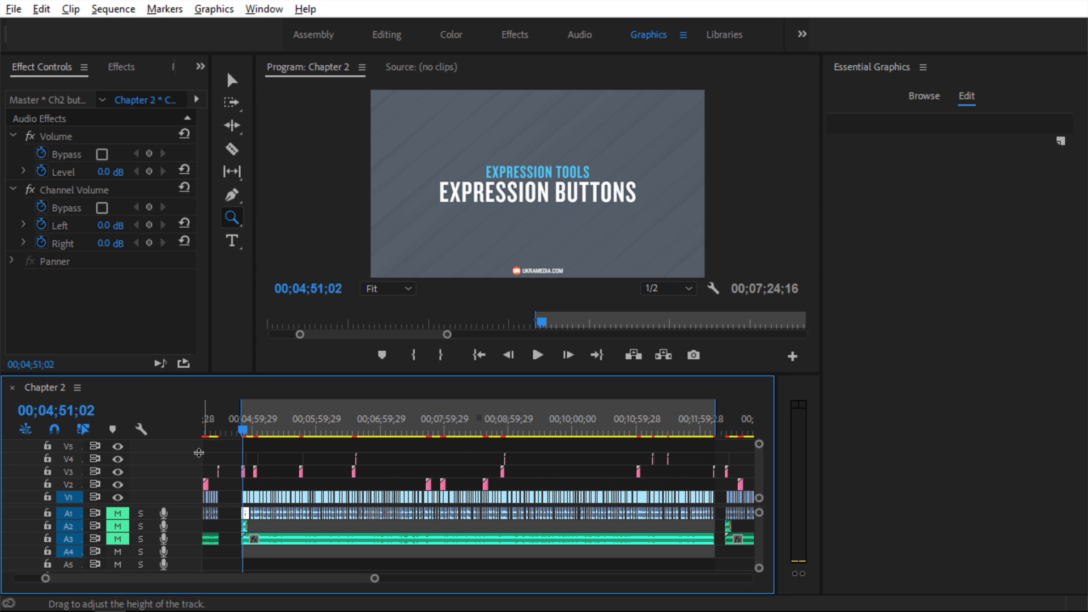
{"action": "left_click_drag", "start_coordinate": [206, 454], "coordinate": [304, 509]}
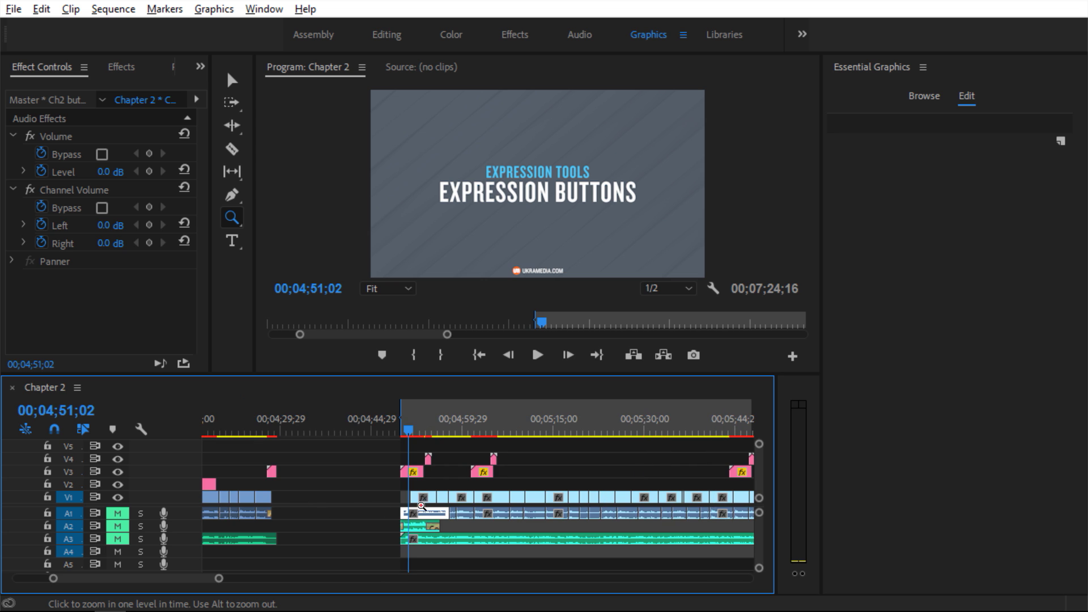
{"action": "key", "text": "v"}
{"action": "mouse_move", "coordinate": [407, 433]}
{"action": "left_mouse_down"}
{"action": "mouse_move", "coordinate": [426, 438]}
{"action": "mouse_move", "coordinate": [418, 435]}
{"action": "left_mouse_up"}
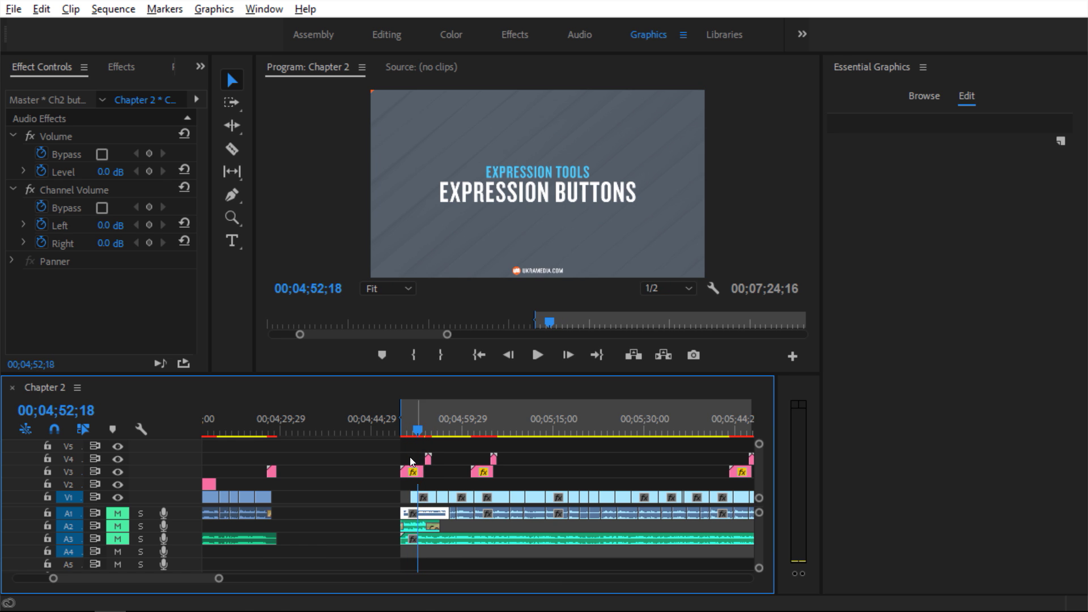
{"action": "left_click", "coordinate": [421, 470]}
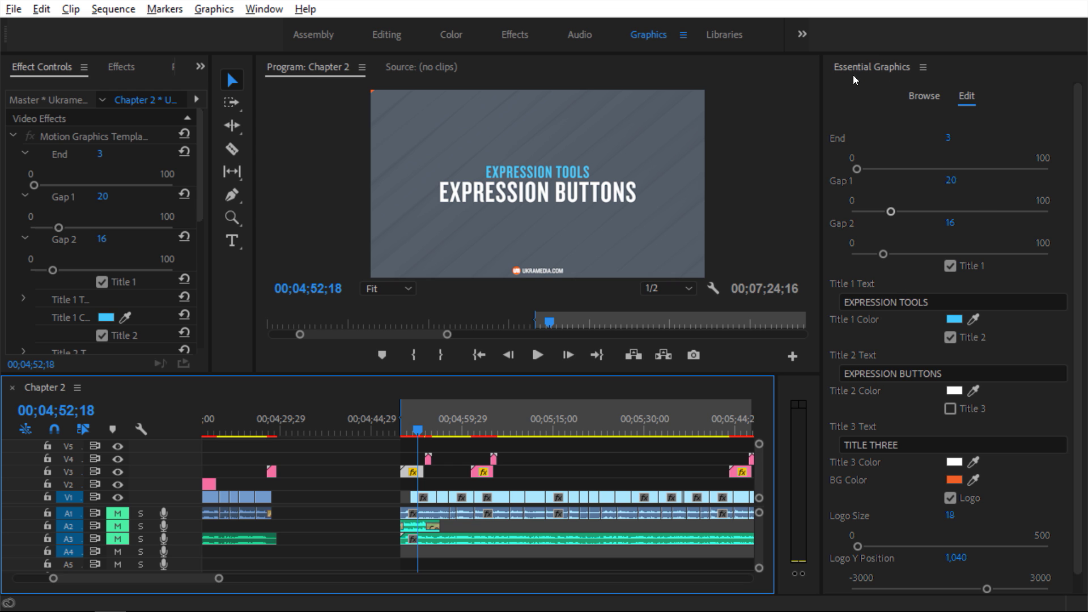
- Show Essential Graphics for the V3 title clip and move the playhead to 00;04;54;04
{"action": "left_click", "coordinate": [264, 9]}
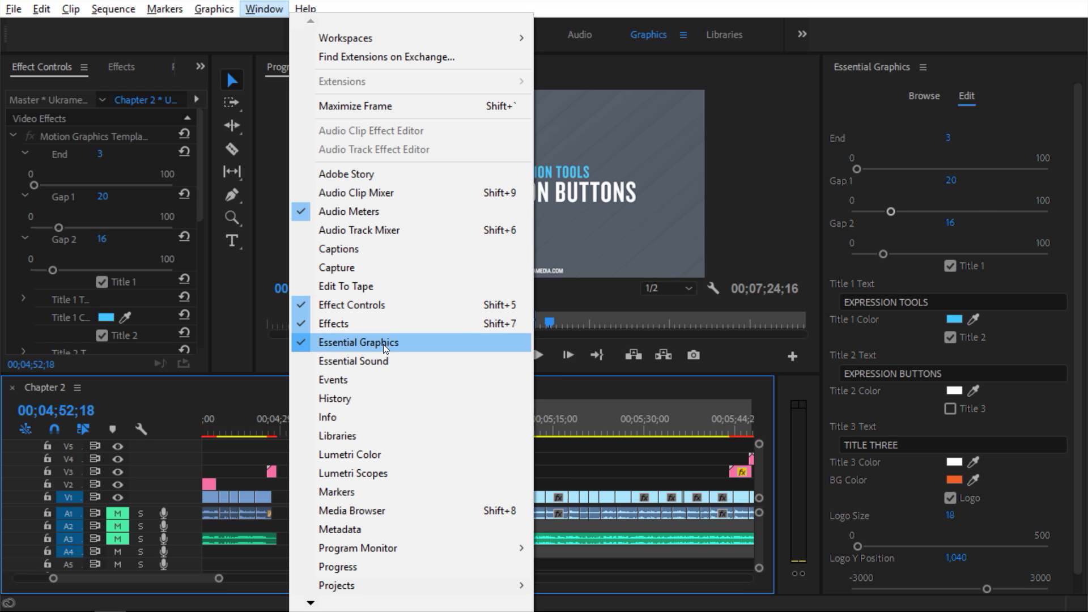
{"action": "left_click", "coordinate": [314, 343]}
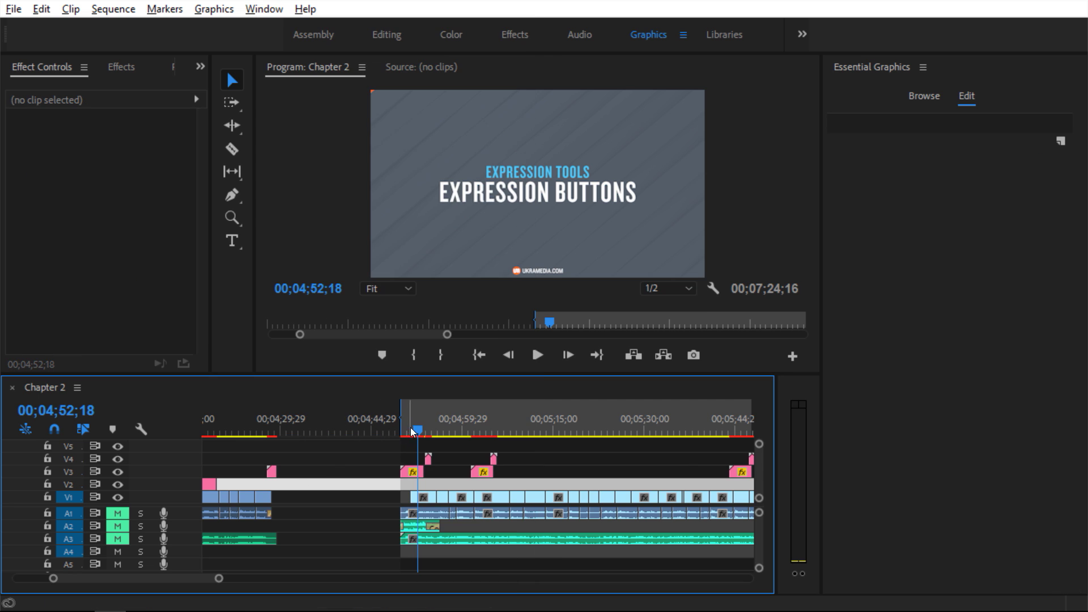
{"action": "left_click", "coordinate": [412, 474]}
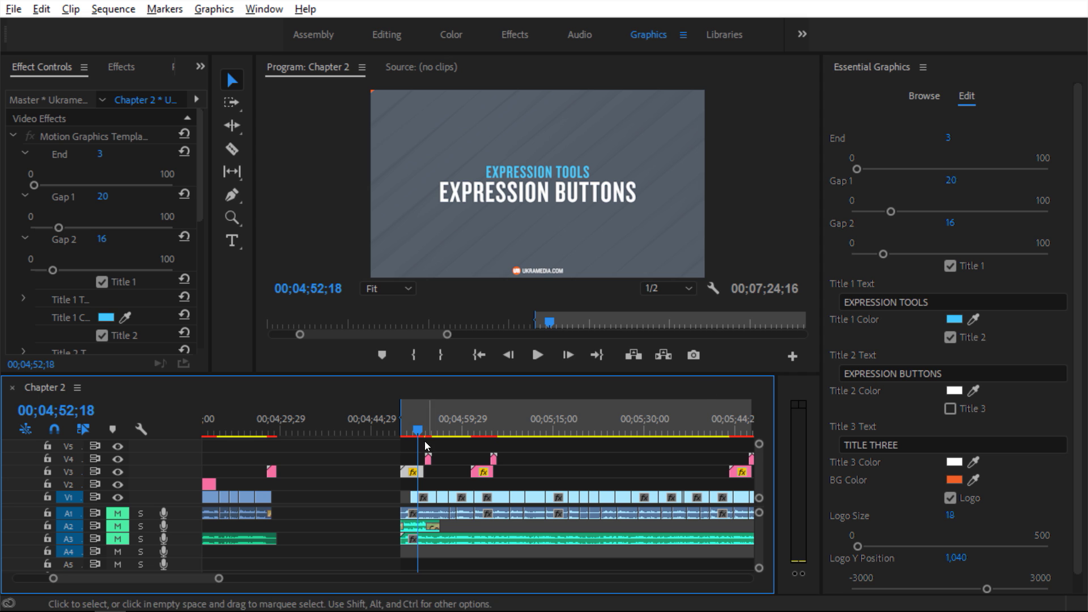
{"action": "left_click_drag", "start_coordinate": [419, 433], "coordinate": [432, 433]}
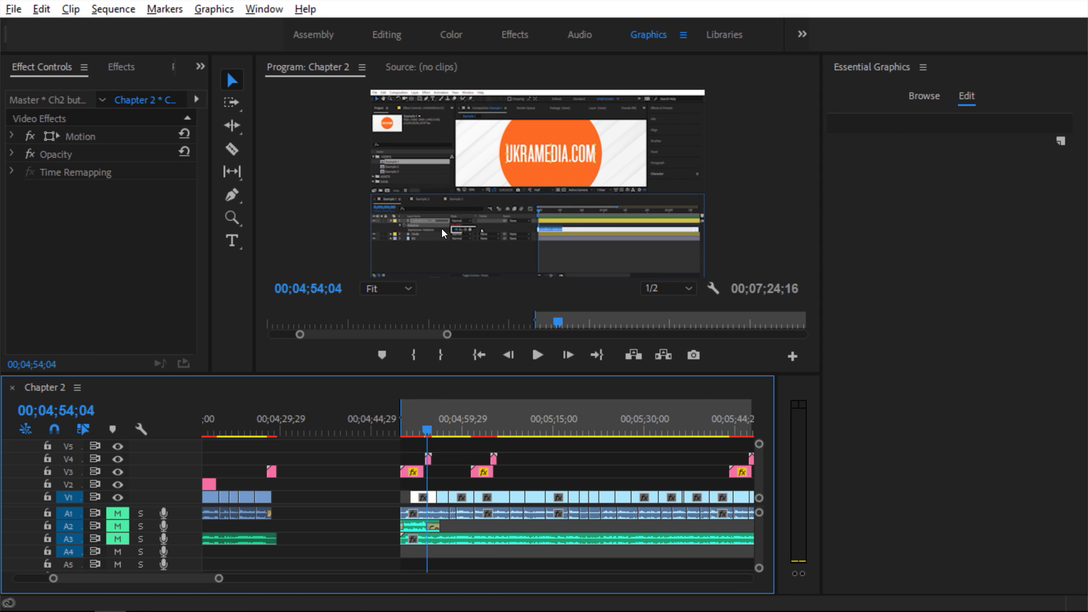
- Select the V4 highlighter graphic, then select and play back the V2 shortcuts callout
{"action": "left_click", "coordinate": [428, 459]}
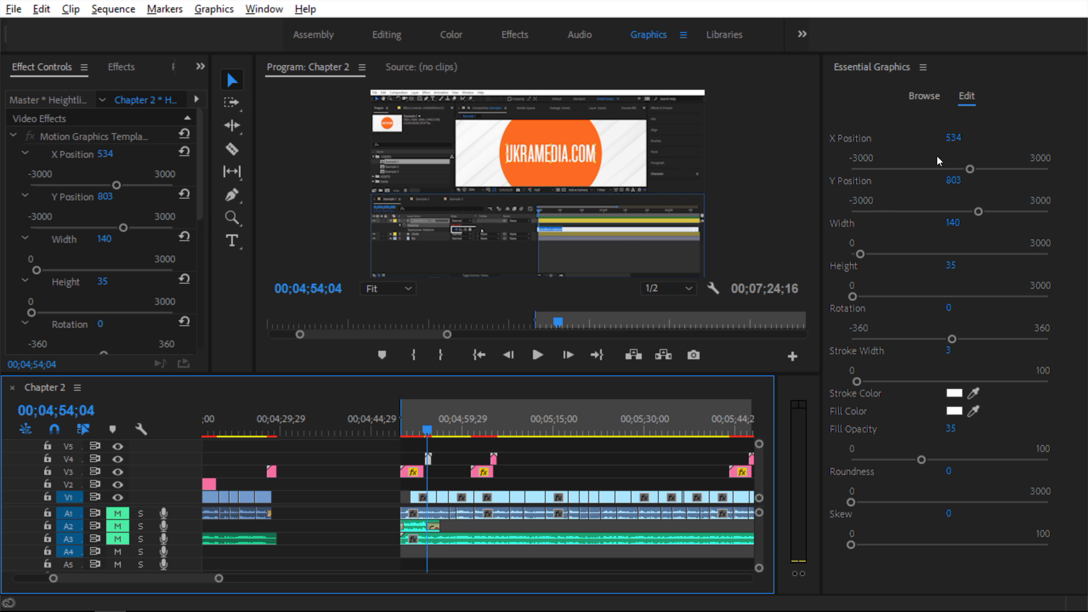
{"action": "scroll", "coordinate": [200, 578], "scroll_direction": "down", "scroll_amount": 3}
{"action": "scroll", "coordinate": [204, 579], "scroll_direction": "down", "scroll_amount": 10}
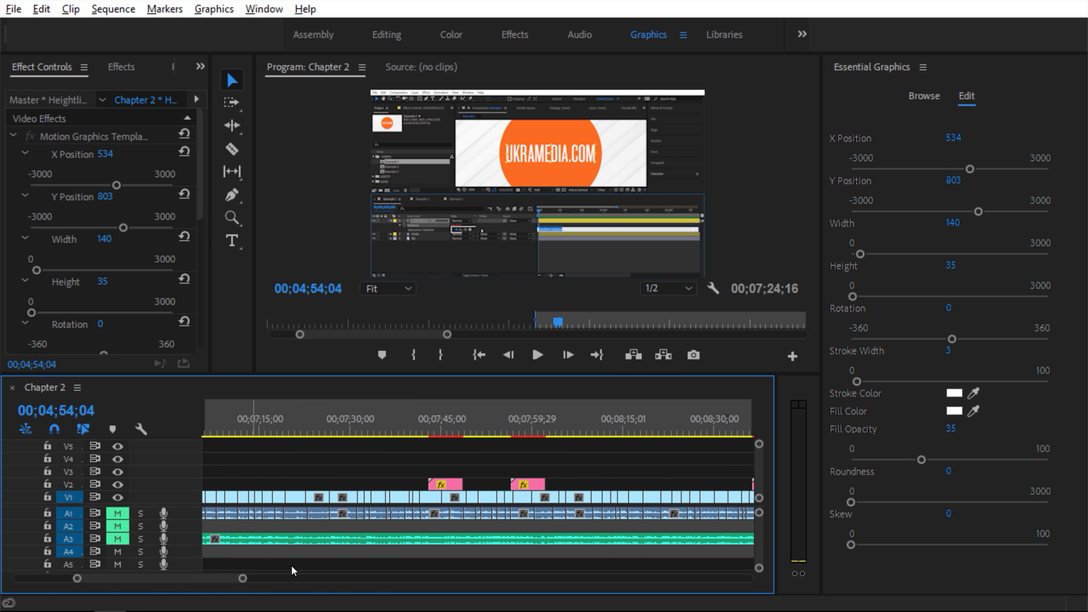
{"action": "left_click", "coordinate": [447, 486]}
{"action": "left_click", "coordinate": [439, 428]}
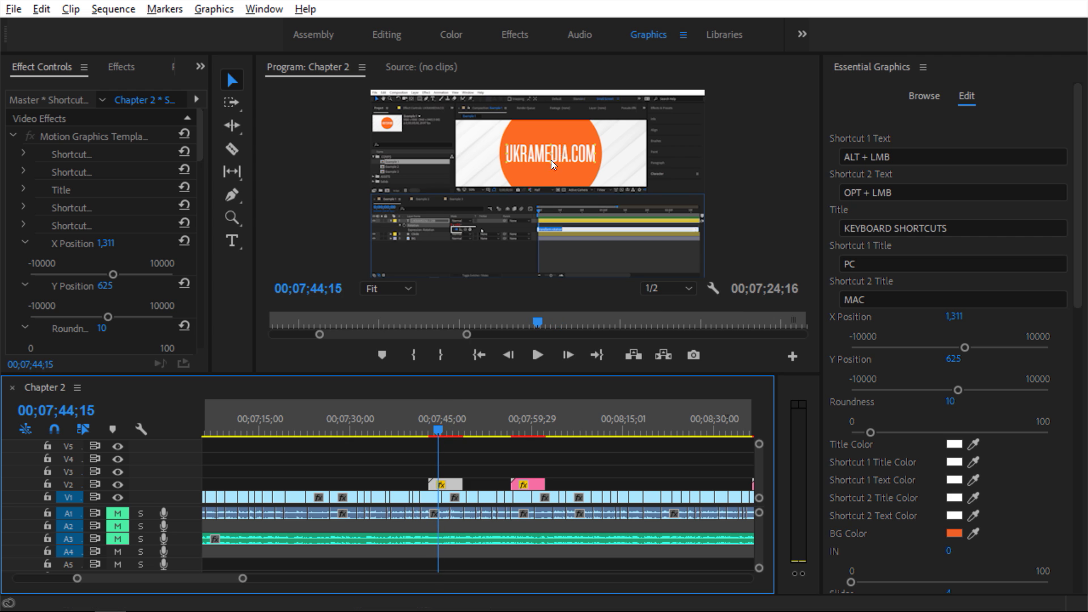
{"action": "left_click", "coordinate": [436, 434]}
{"action": "key", "text": "space"}
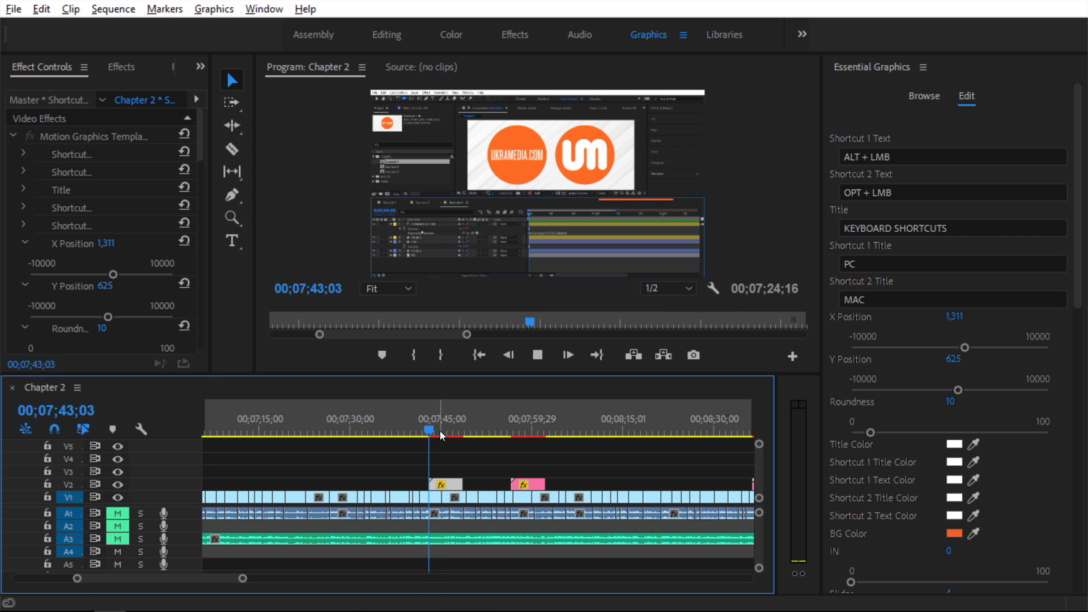
{"action": "key", "text": "space"}
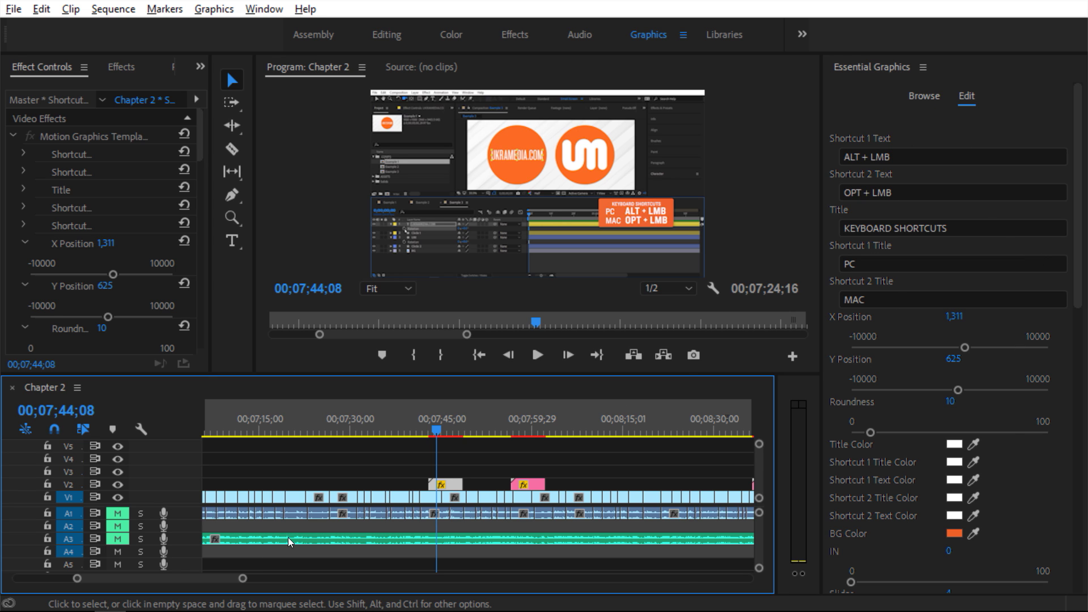
- Scroll to about 00;12;14, select the V3 transition graphic and play it
{"action": "scroll", "coordinate": [220, 576], "scroll_direction": "down", "scroll_amount": 2}
{"action": "left_click_drag", "start_coordinate": [221, 577], "coordinate": [256, 573]}
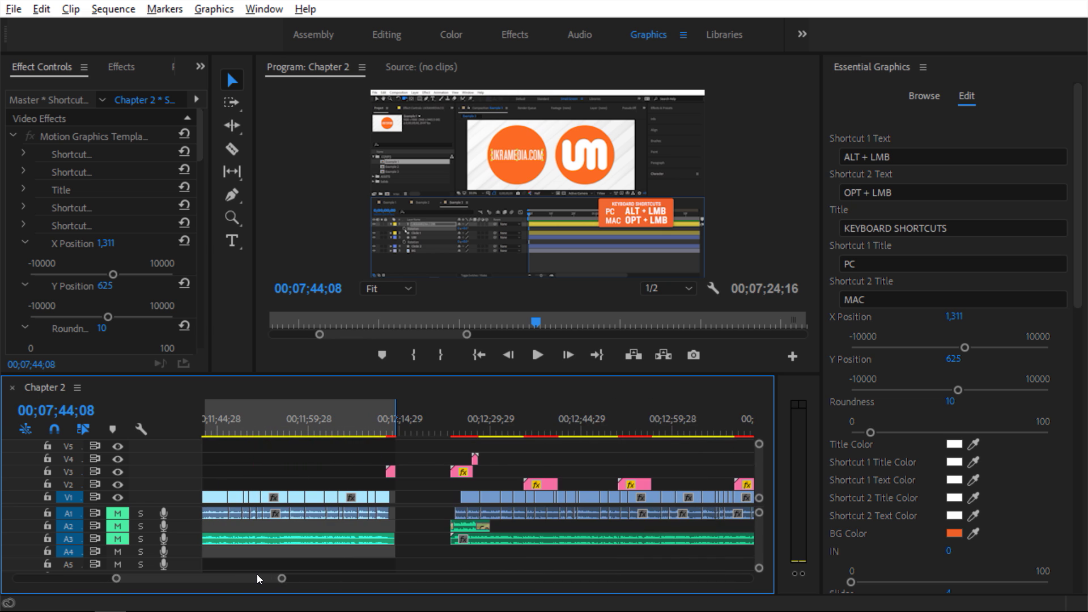
{"action": "left_click", "coordinate": [429, 472]}
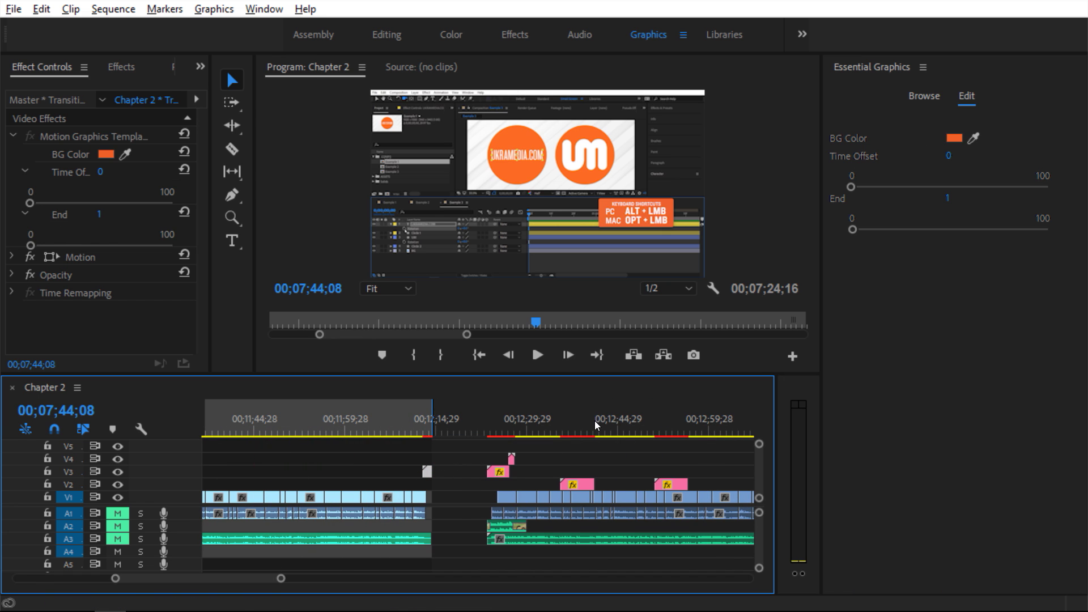
{"action": "left_click", "coordinate": [421, 432]}
{"action": "key", "text": "space"}
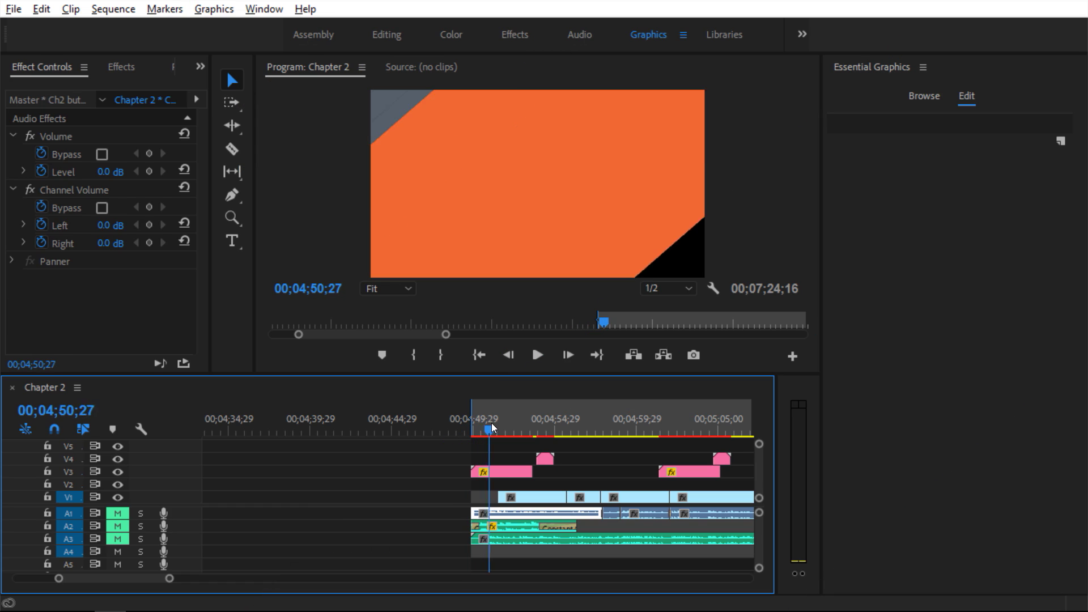
- Drag the playhead back to 00;04;48;15, just before the Expression Buttons title
{"action": "left_click_drag", "start_coordinate": [492, 428], "coordinate": [452, 438]}
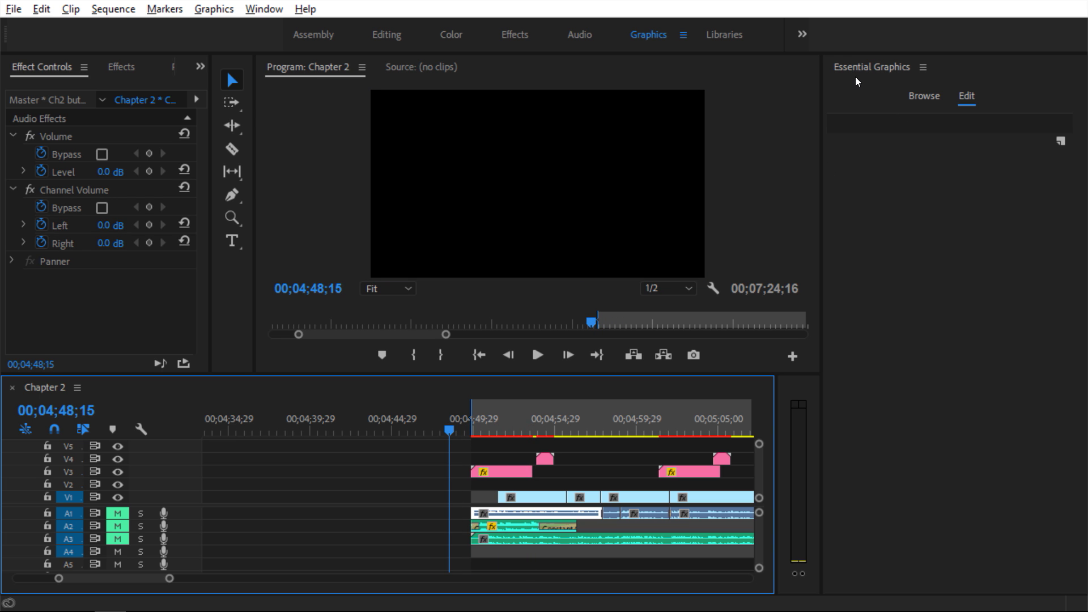
- Drag Title Mogrt from Ukramedia Templates onto V3 before the playhead and scrub onto it
{"action": "left_click", "coordinate": [924, 98]}
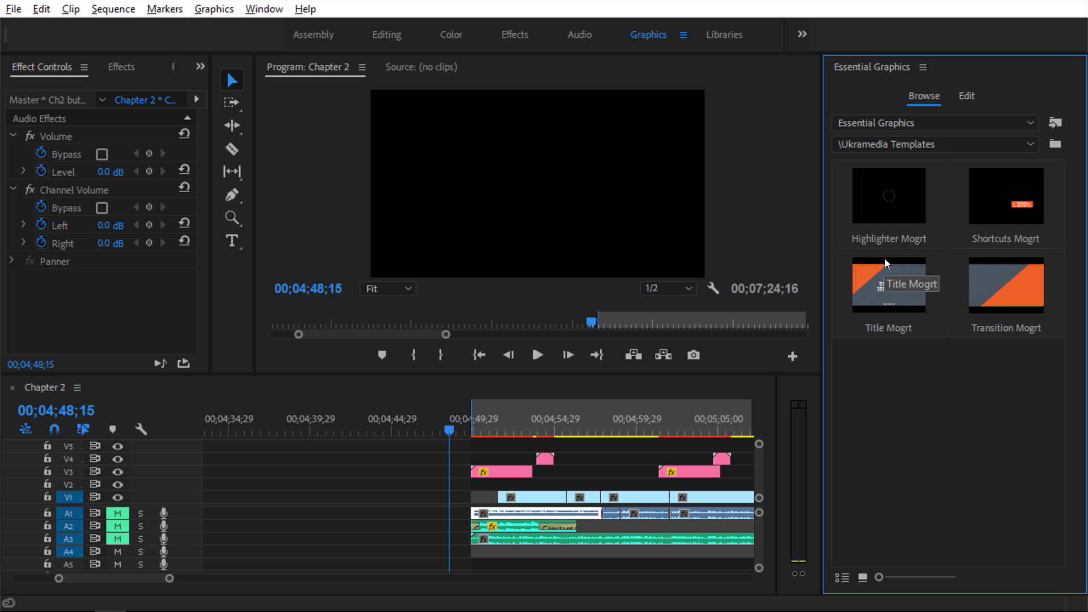
{"action": "left_click", "coordinate": [896, 288]}
{"action": "left_click_drag", "start_coordinate": [701, 399], "coordinate": [275, 471]}
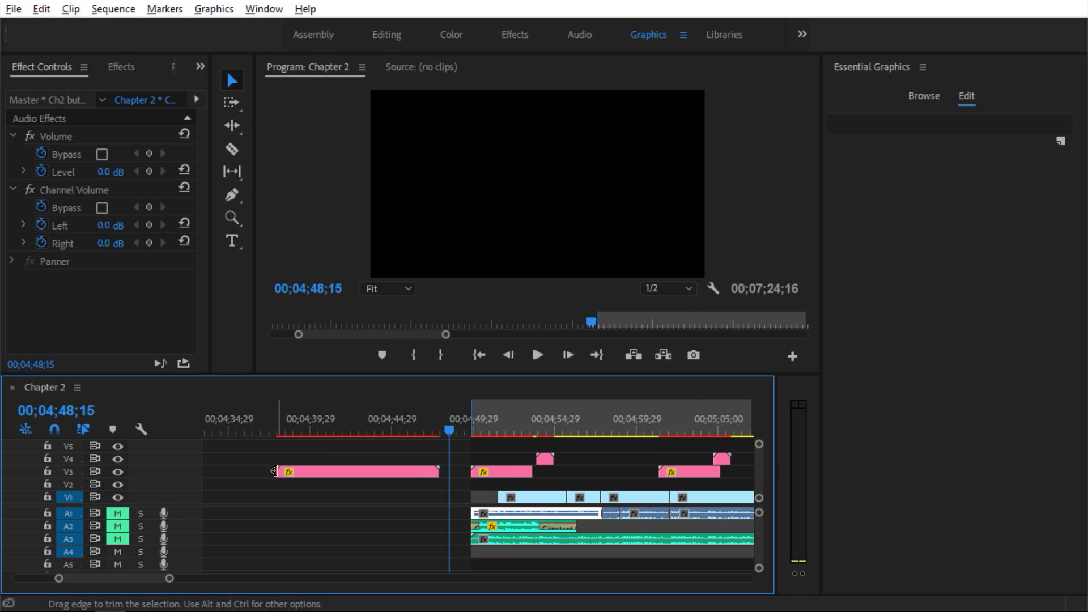
{"action": "left_click_drag", "start_coordinate": [278, 429], "coordinate": [300, 430]}
- Try and undo Gap 1 and Gap 2 spacing changes, then turn off the Title 1 line
{"action": "left_click", "coordinate": [301, 471]}
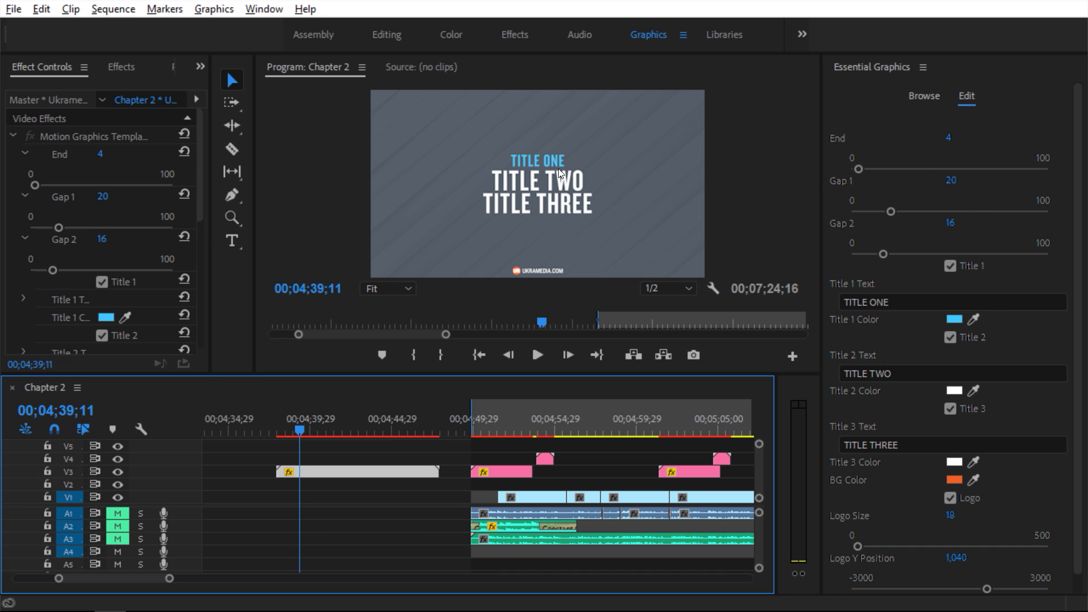
{"action": "left_click_drag", "start_coordinate": [953, 182], "coordinate": [972, 181]}
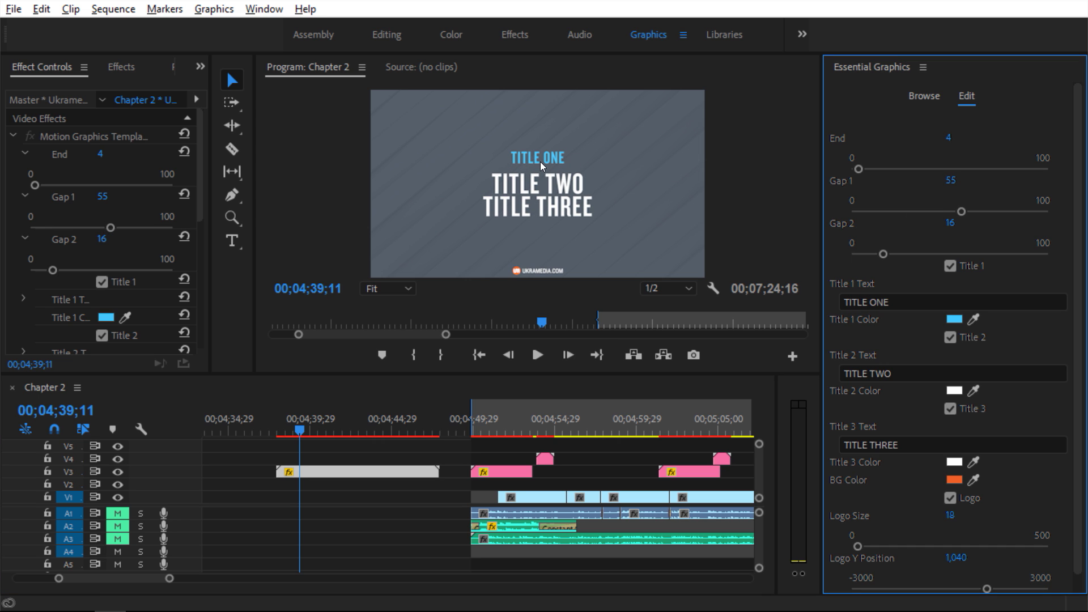
{"action": "key", "text": "ctrl+z"}
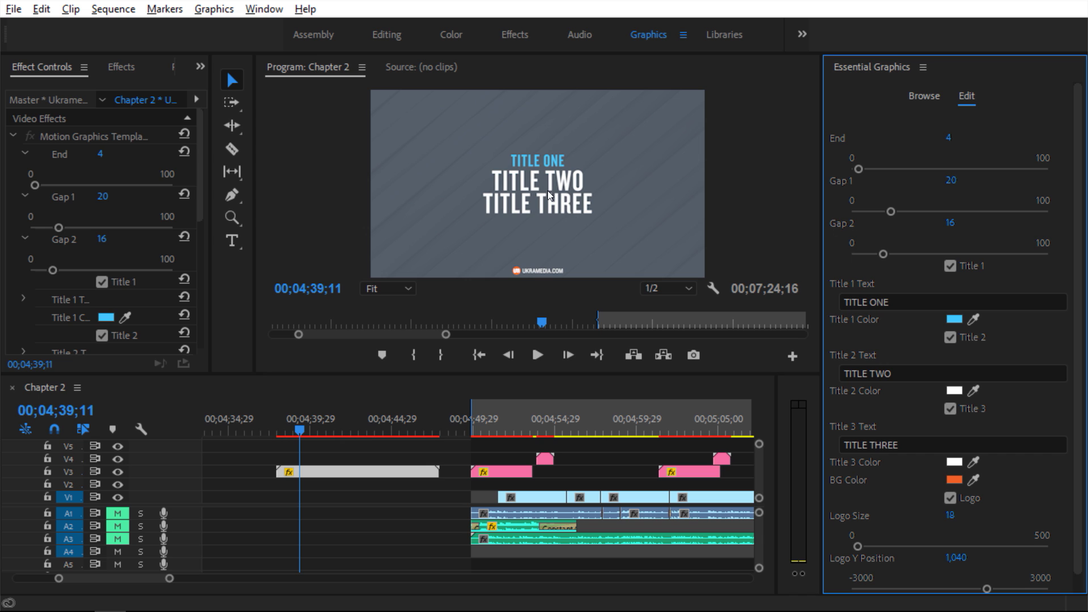
{"action": "left_click_drag", "start_coordinate": [946, 220], "coordinate": [969, 225]}
{"action": "key", "text": "ctrl+z"}
{"action": "left_click", "coordinate": [951, 265]}
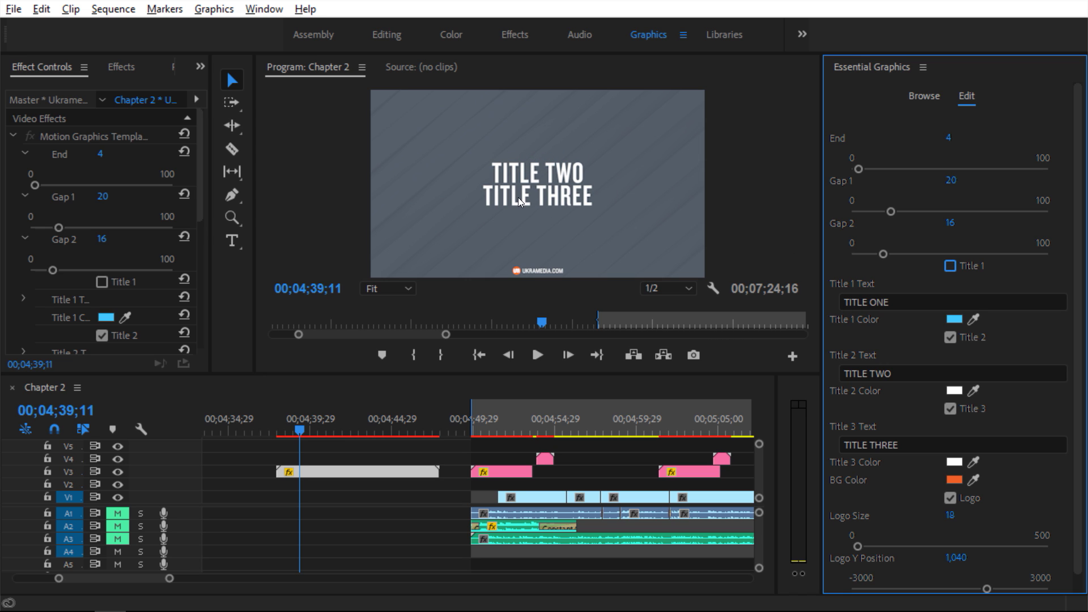
- Re-enable Title 1, change its text to UKRAMEDIA.COM and colour it orange (FEA443)
{"action": "left_click", "coordinate": [950, 266]}
{"action": "left_click", "coordinate": [896, 302]}
{"action": "type", "text": "UKRAMEDIA.COM"}
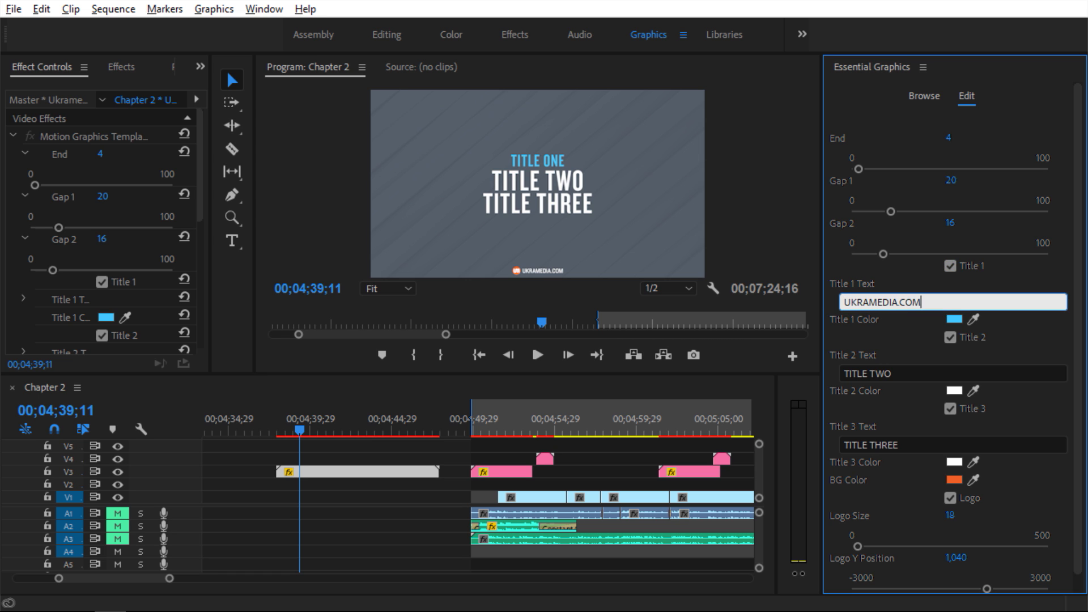
{"action": "key", "text": "Return"}
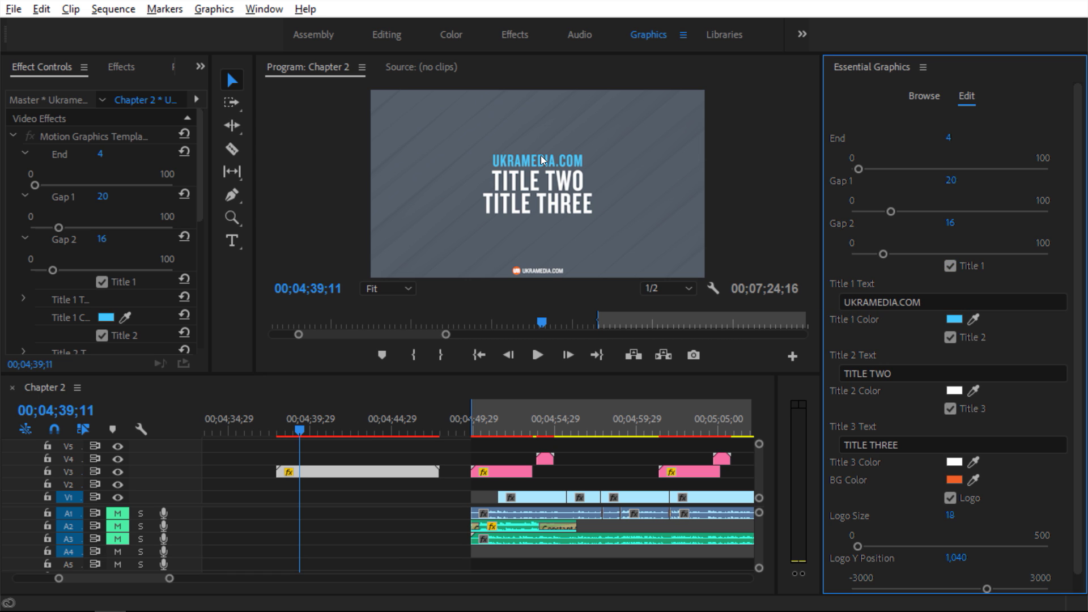
{"action": "left_click", "coordinate": [952, 321]}
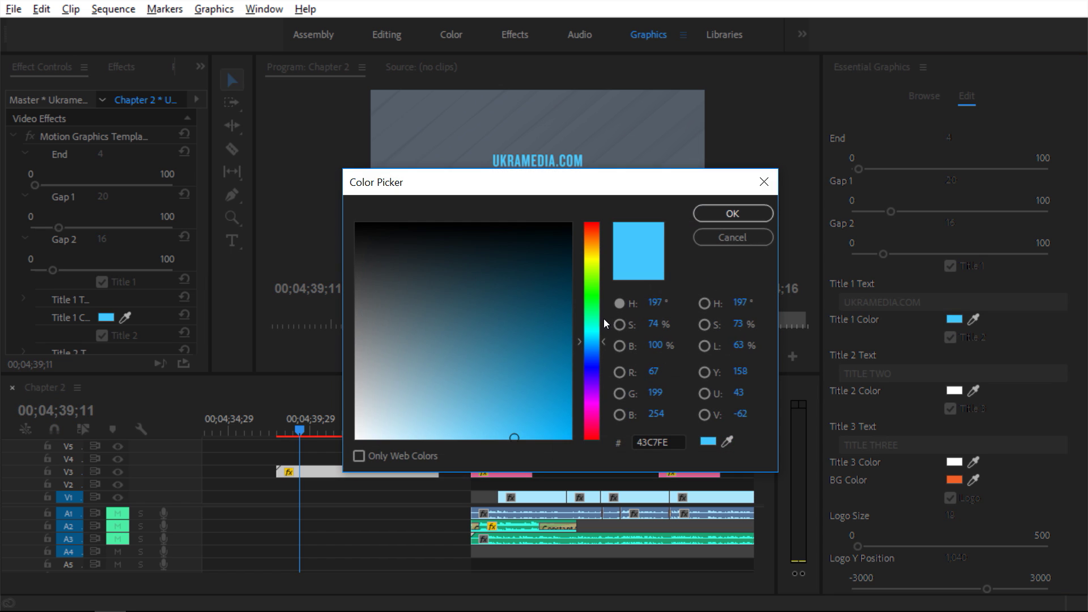
{"action": "left_click_drag", "start_coordinate": [593, 319], "coordinate": [587, 240]}
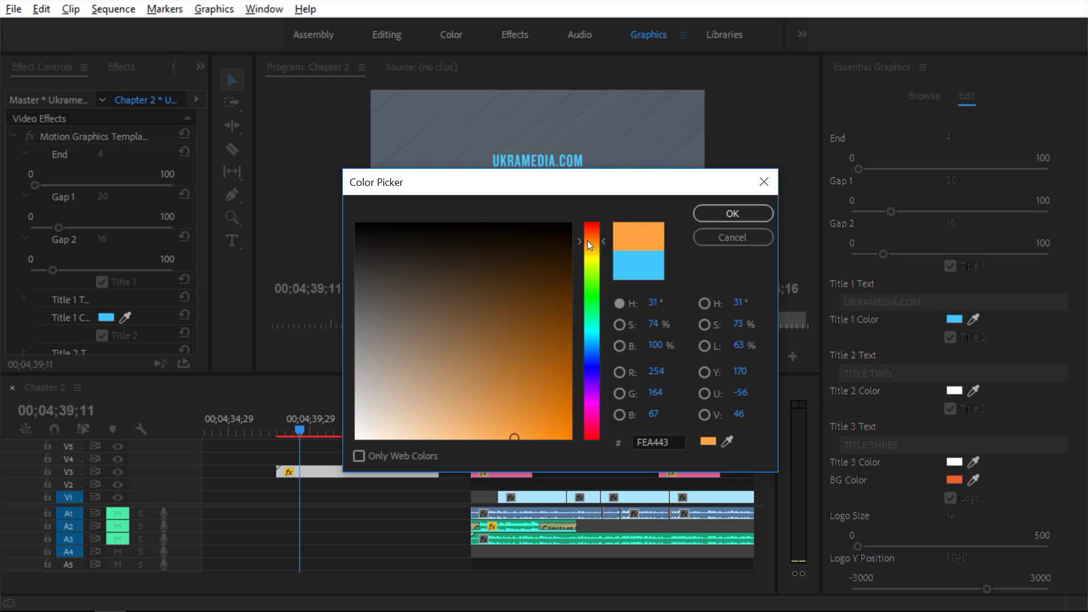
{"action": "left_click", "coordinate": [729, 219]}
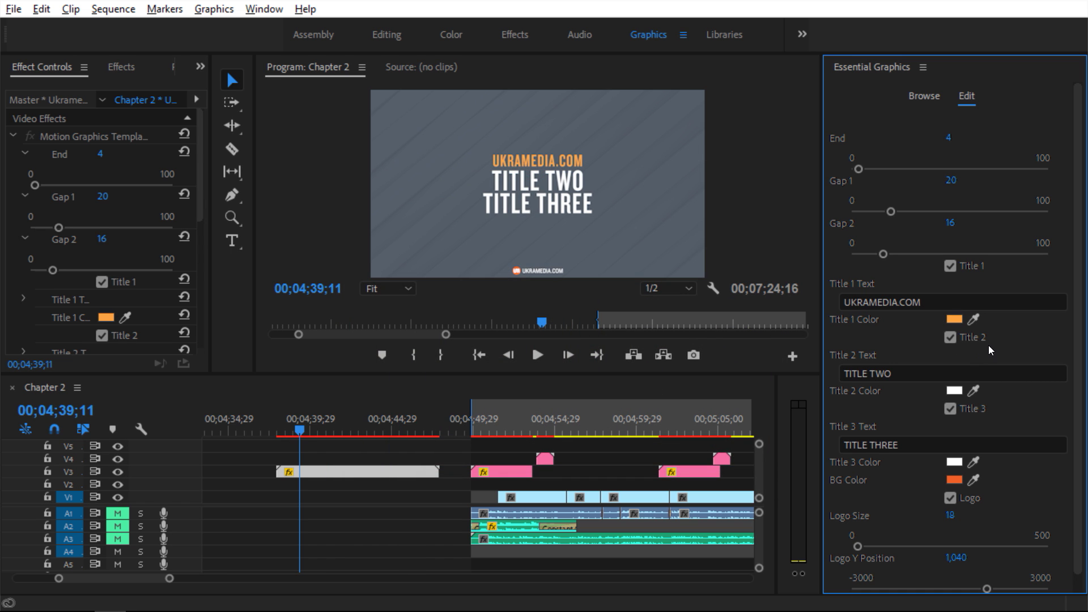
- Change the Title 2 text to EXPRESSIONS, checking the Title 2 and Title 3 toggles
{"action": "left_click", "coordinate": [951, 338]}
{"action": "left_click", "coordinate": [951, 338]}
{"action": "left_click", "coordinate": [908, 374]}
{"action": "type", "text": "EXPRESSIONS"}
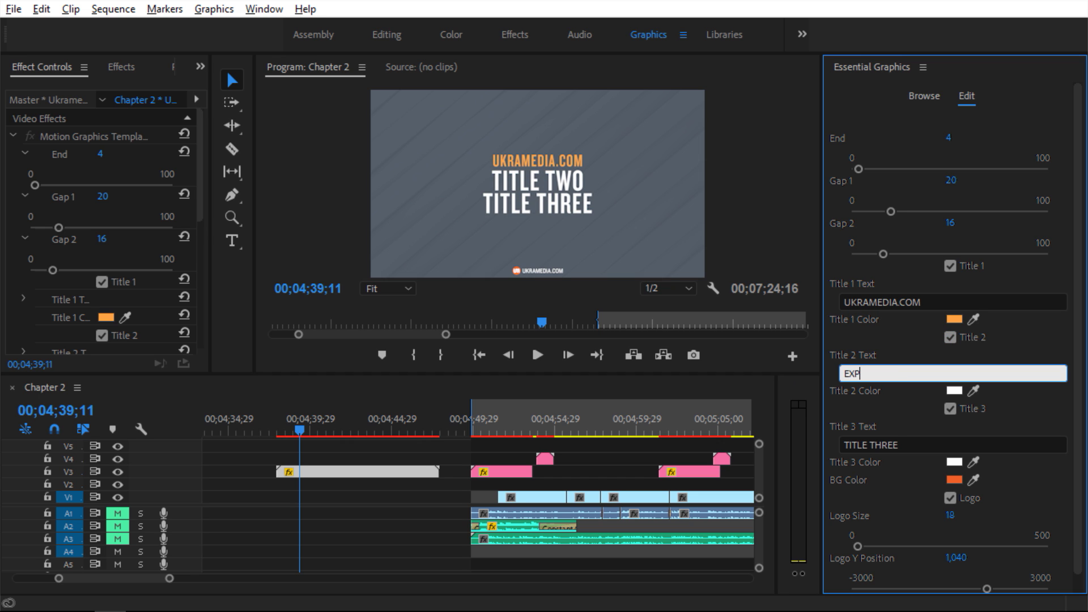
{"action": "left_click", "coordinate": [799, 380]}
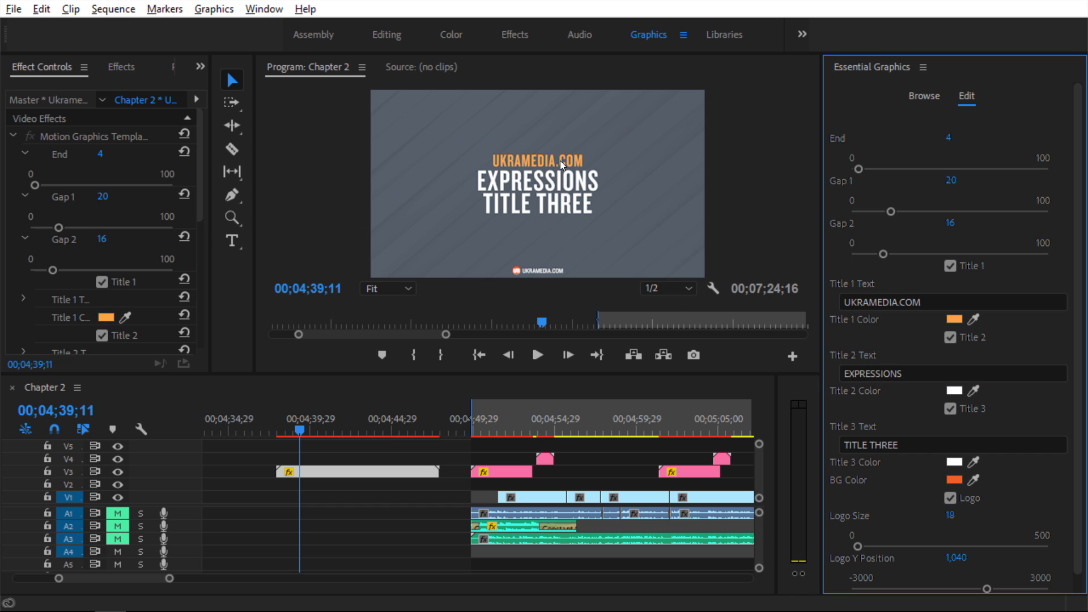
{"action": "scroll", "coordinate": [950, 390], "scroll_direction": "down", "scroll_amount": 1}
{"action": "left_click", "coordinate": [952, 393]}
{"action": "left_click", "coordinate": [952, 394]}
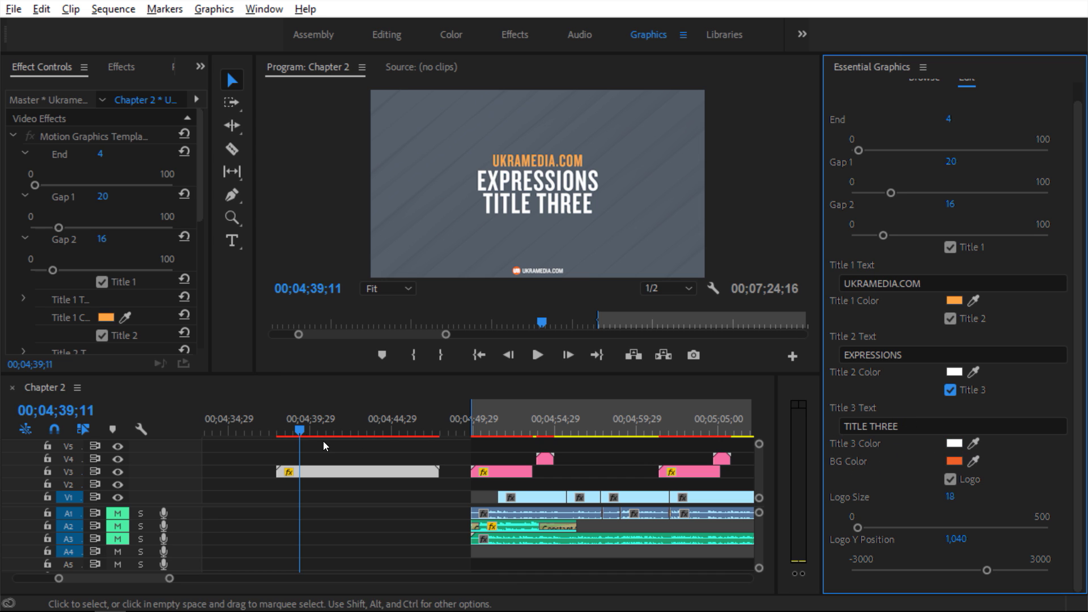
{"action": "left_click", "coordinate": [284, 431]}
- Set the BG Color to blue (28B0F0) and replay the title animation
{"action": "left_click_drag", "start_coordinate": [286, 431], "coordinate": [284, 431]}
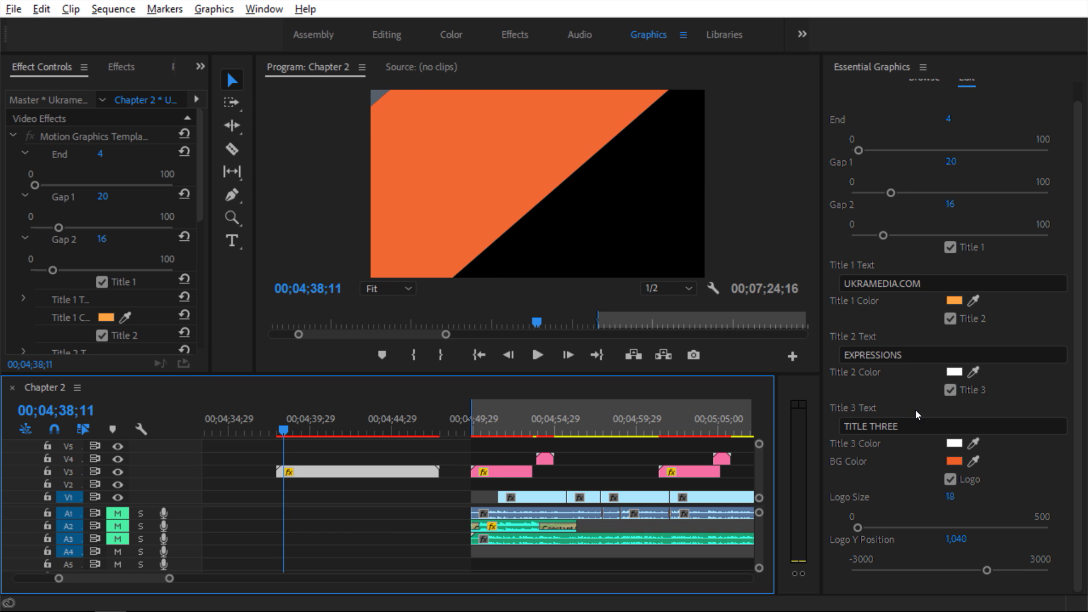
{"action": "left_click", "coordinate": [952, 462]}
{"action": "left_click_drag", "start_coordinate": [590, 338], "coordinate": [592, 342]}
{"action": "left_click", "coordinate": [731, 213]}
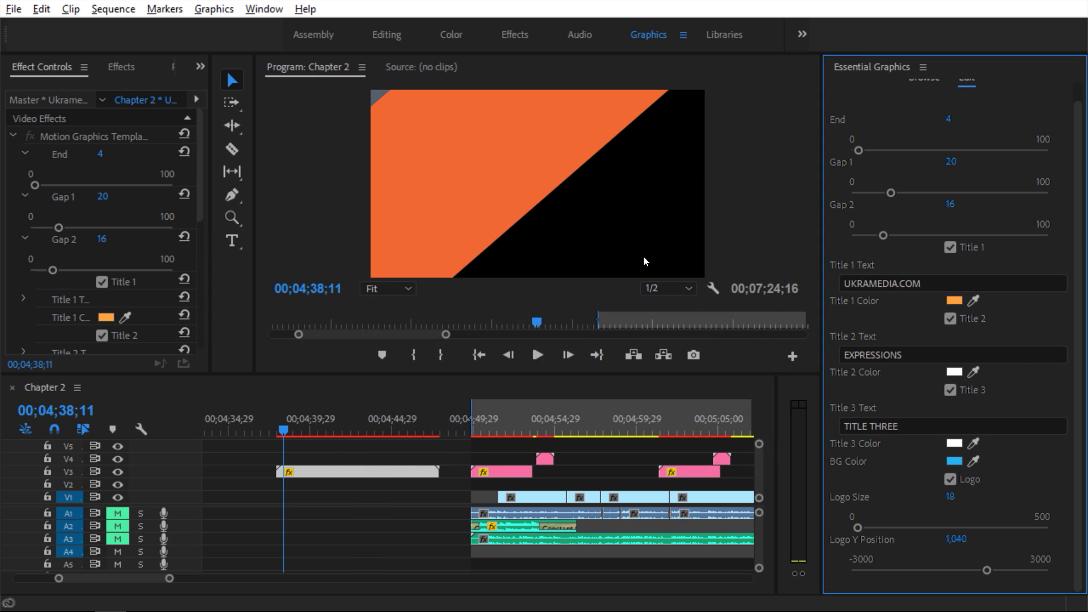
{"action": "left_click", "coordinate": [278, 432]}
{"action": "key", "text": "space"}
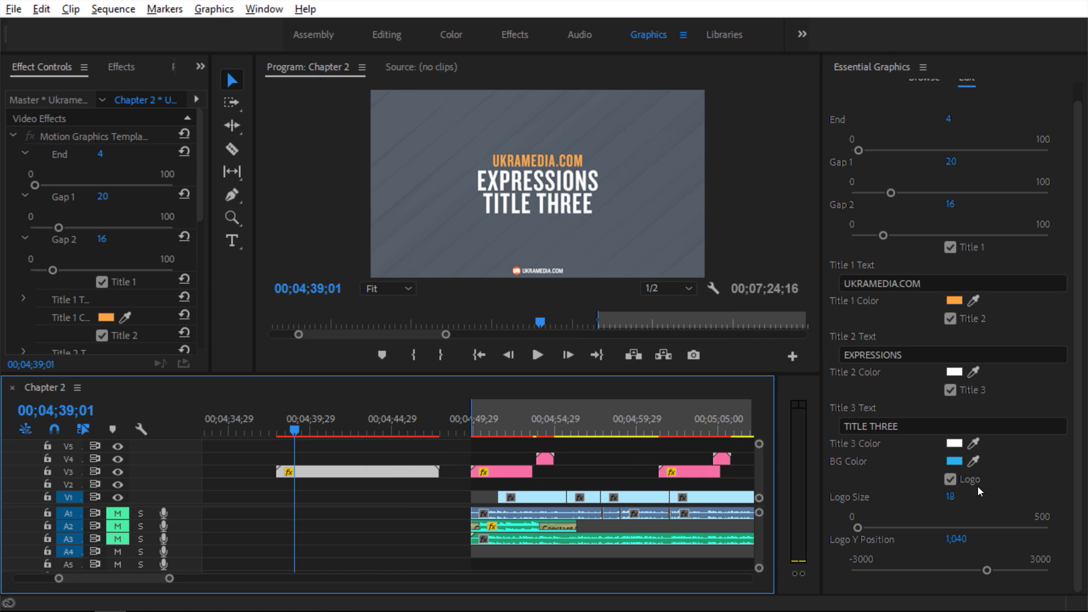
- Set Logo Size to 25 and nudge the logo's Y Position slightly
{"action": "left_click", "coordinate": [950, 479]}
{"action": "left_click", "coordinate": [951, 479]}
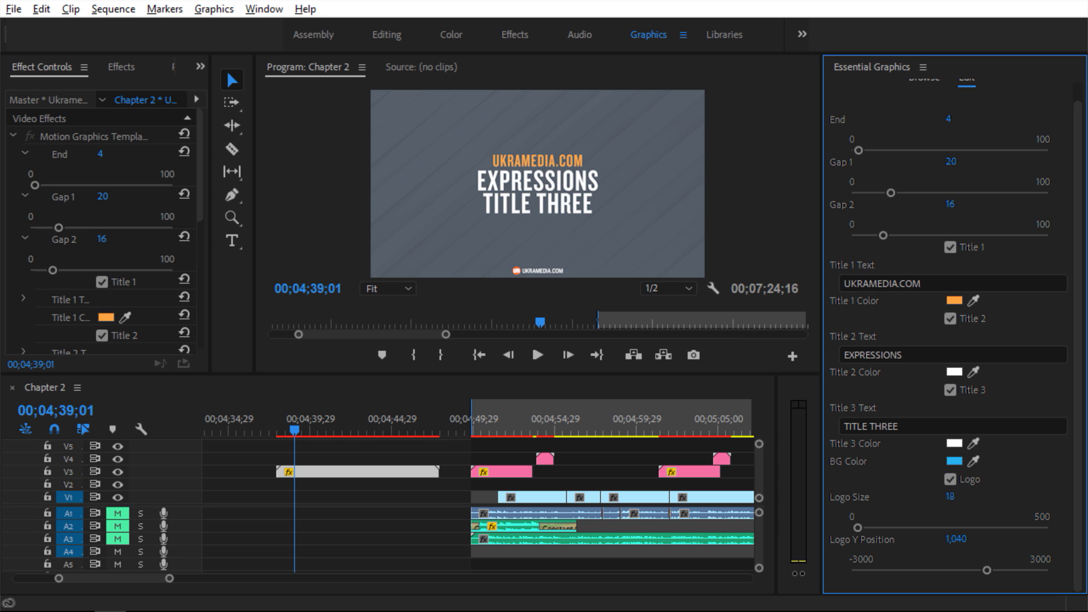
{"action": "type", "text": "25"}
{"action": "key", "text": "Return"}
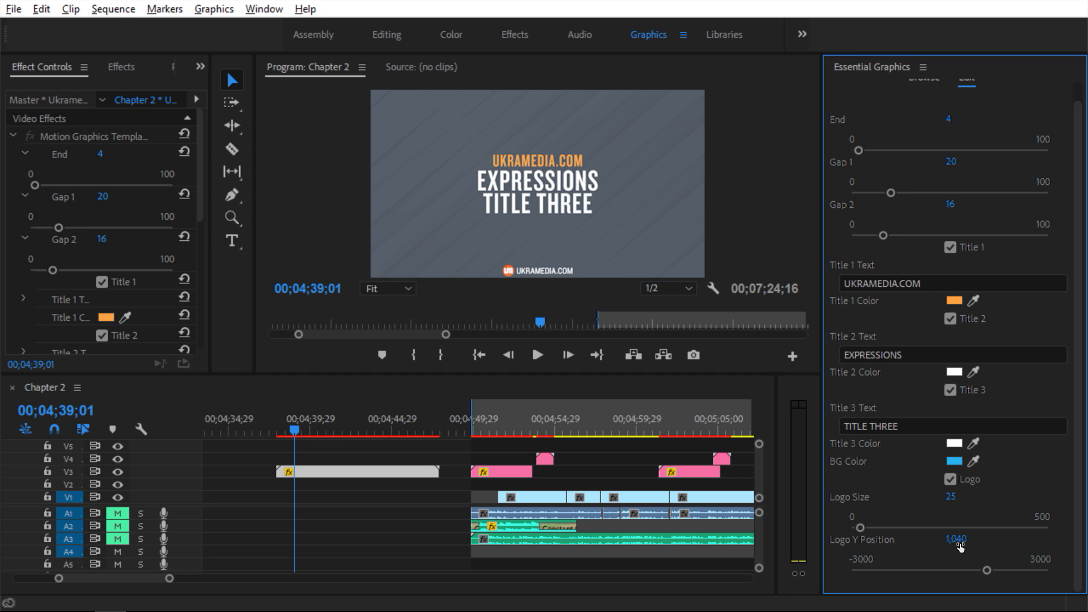
{"action": "mouse_move", "coordinate": [956, 539]}
{"action": "left_mouse_down"}
{"action": "mouse_move", "coordinate": [943, 539]}
{"action": "mouse_move", "coordinate": [968, 539]}
{"action": "left_mouse_up"}
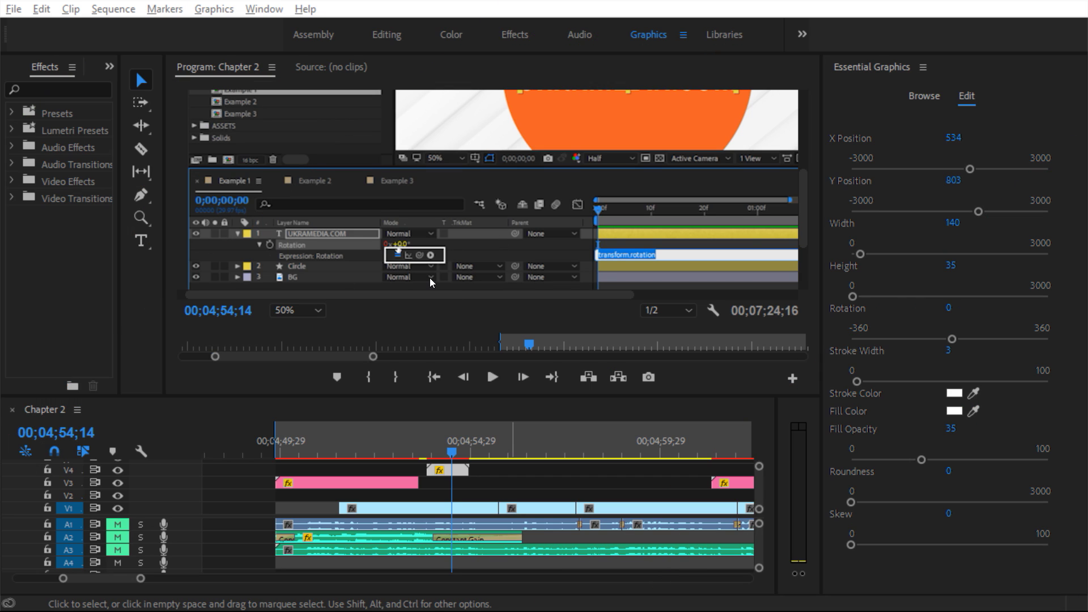
- Place the Highlighter template on track V4 at 00;04;55;29 and select the new clip
{"action": "left_click", "coordinate": [457, 477]}
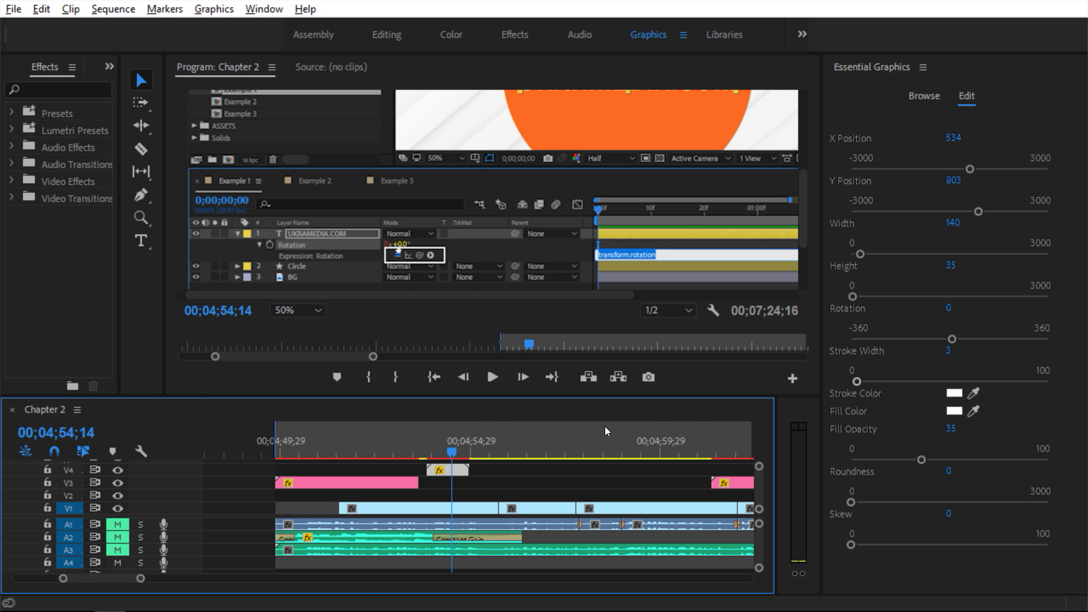
{"action": "left_click", "coordinate": [508, 444]}
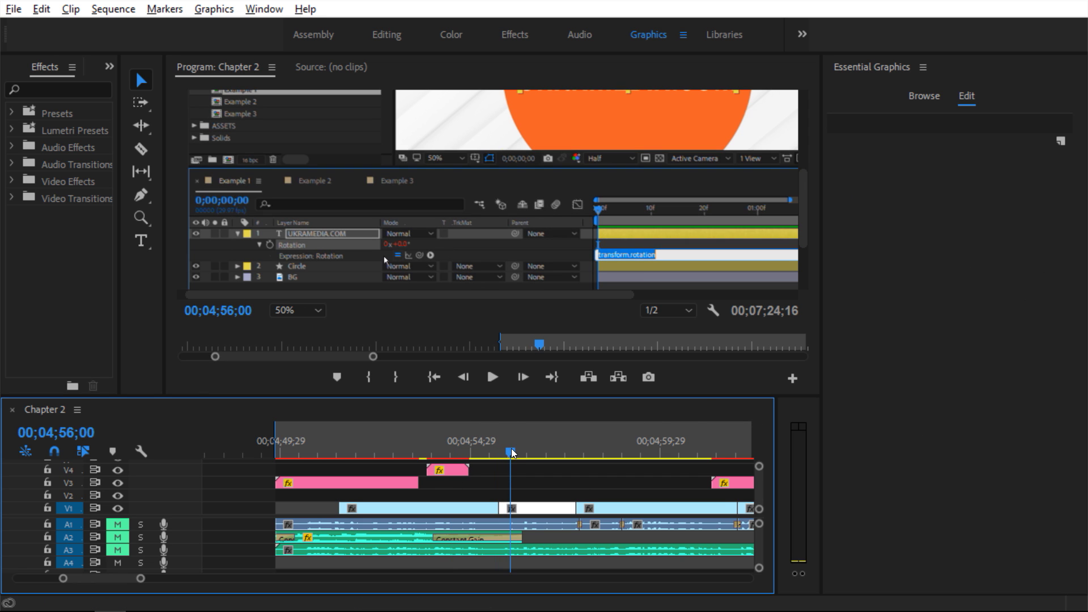
{"action": "left_click", "coordinate": [933, 98]}
{"action": "mouse_move", "coordinate": [890, 205]}
{"action": "left_mouse_down"}
{"action": "mouse_move", "coordinate": [835, 293]}
{"action": "mouse_move", "coordinate": [561, 471]}
{"action": "mouse_move", "coordinate": [515, 479]}
{"action": "mouse_move", "coordinate": [526, 458]}
{"action": "left_mouse_up"}
{"action": "left_click", "coordinate": [525, 456]}
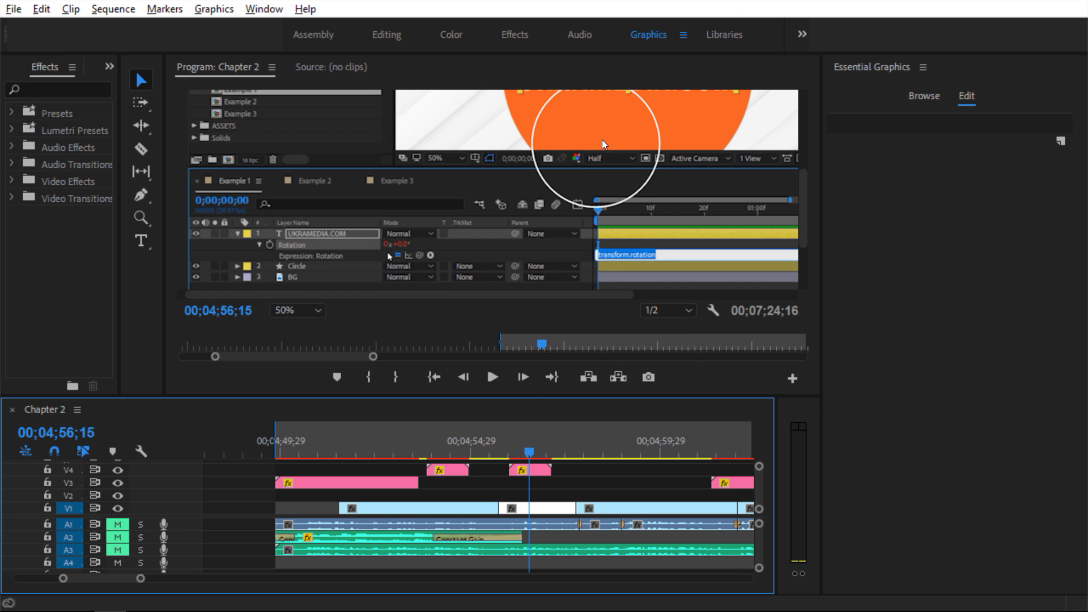
{"action": "left_click", "coordinate": [526, 471]}
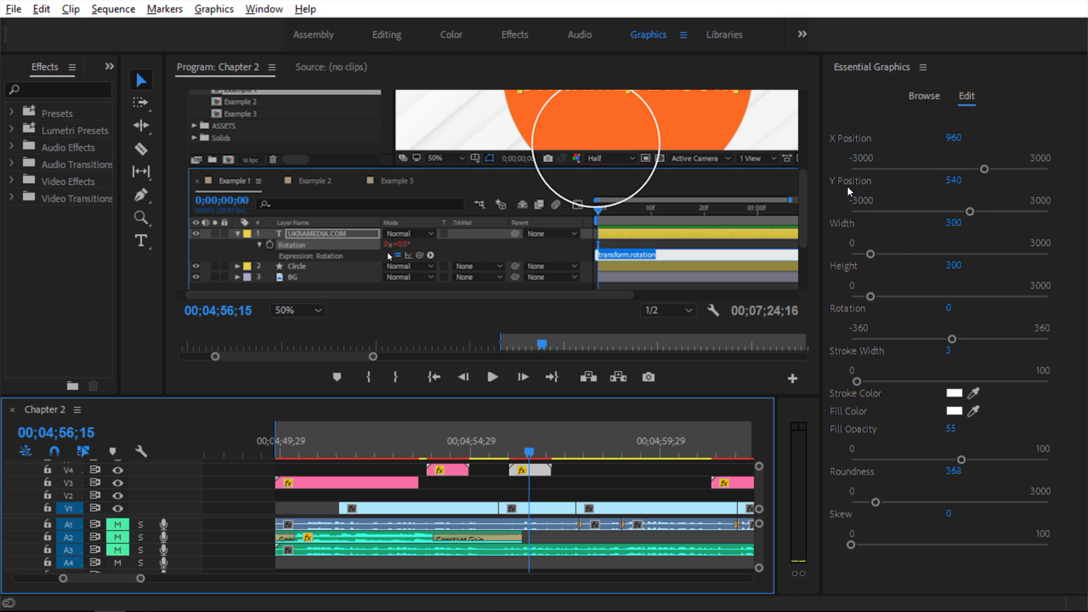
- Move the highlight left and lower, then resize it to width 200, height 50
{"action": "left_click_drag", "start_coordinate": [957, 141], "coordinate": [880, 141]}
{"action": "left_click_drag", "start_coordinate": [954, 181], "coordinate": [1033, 181]}
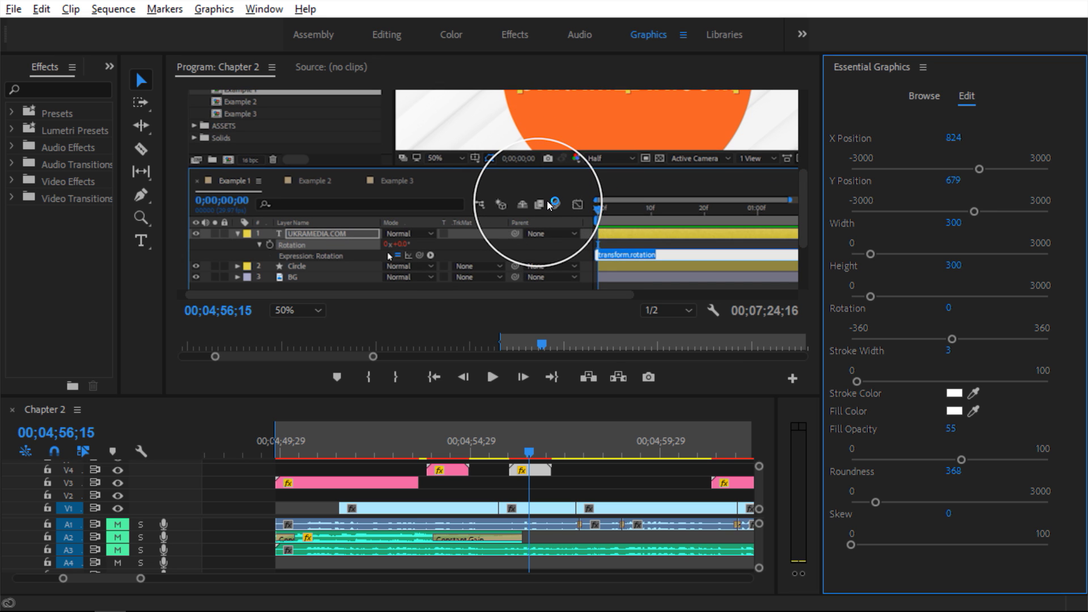
{"action": "left_click", "coordinate": [954, 225]}
{"action": "type", "text": "200"}
{"action": "key", "text": "Tab"}
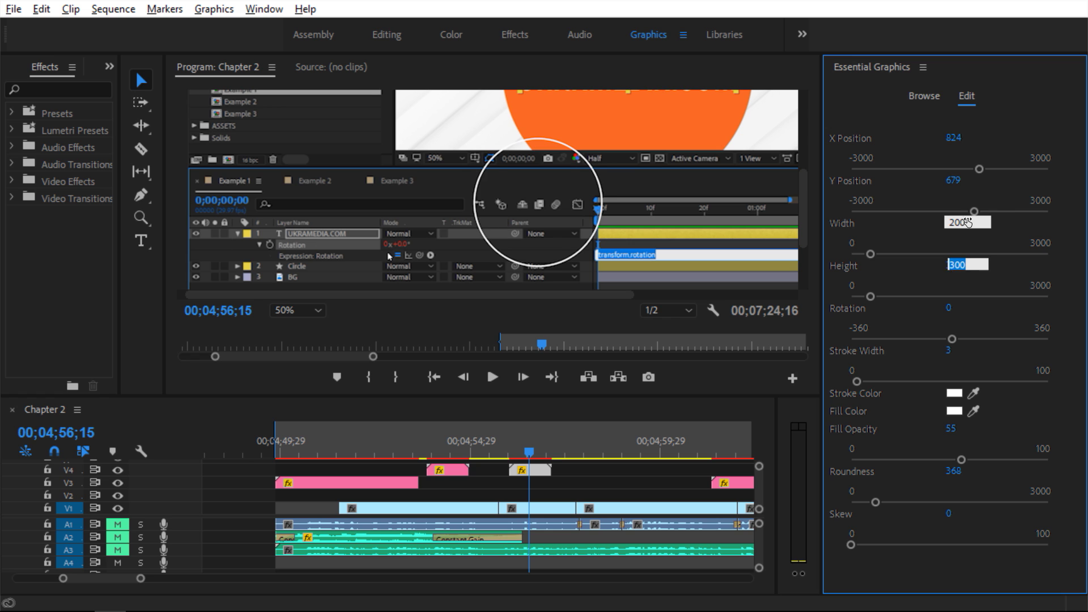
{"action": "type", "text": "50"}
{"action": "key", "text": "Return"}
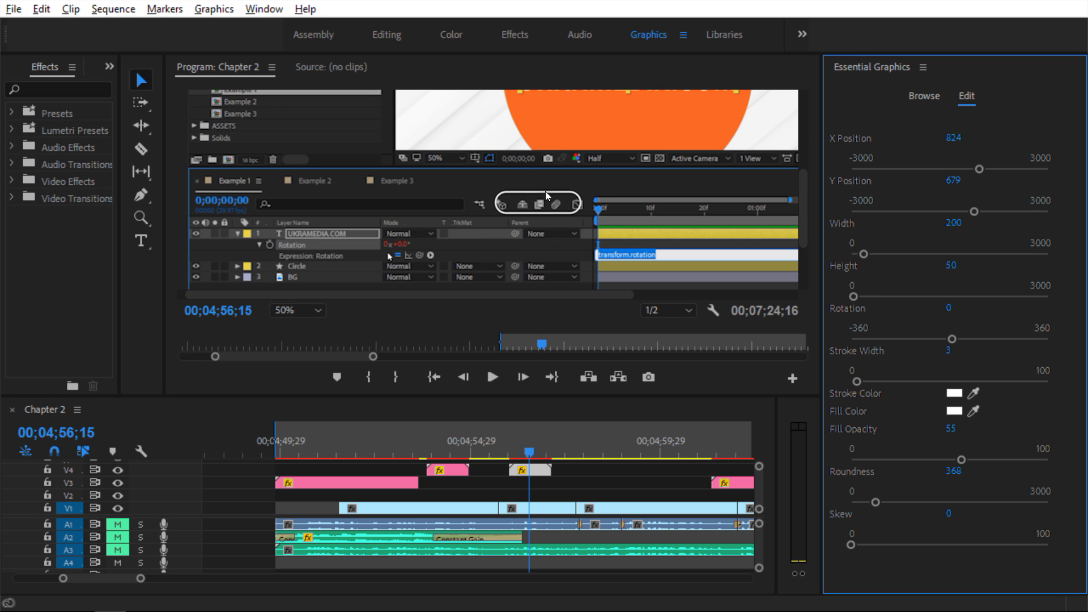
- Position the highlight at X 802, Y 682 with width 300 and roundness 10
{"action": "left_click_drag", "start_coordinate": [958, 142], "coordinate": [968, 137]}
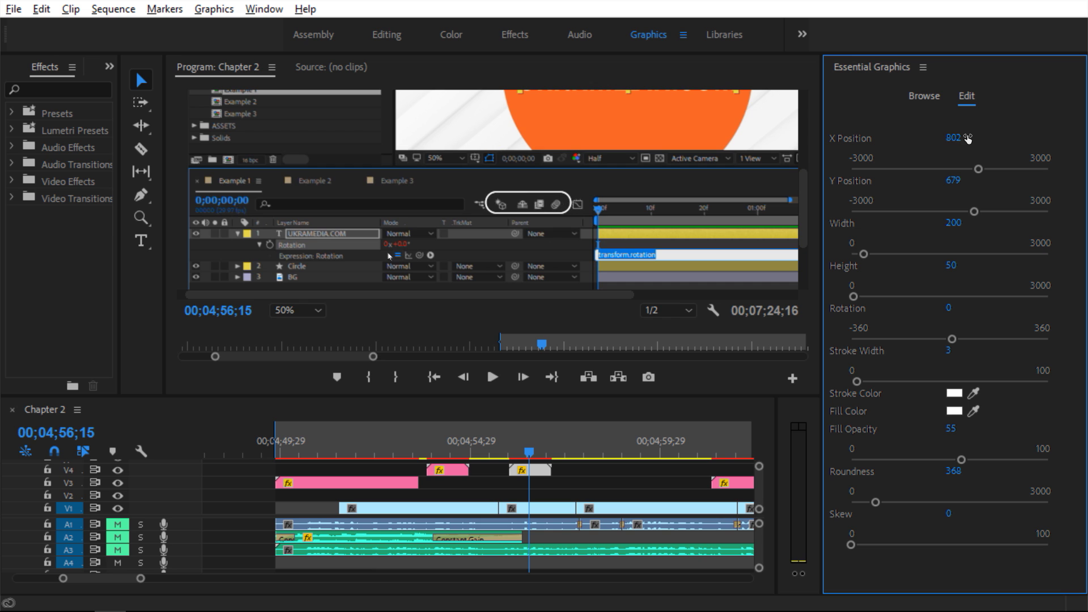
{"action": "left_click_drag", "start_coordinate": [956, 182], "coordinate": [958, 181]}
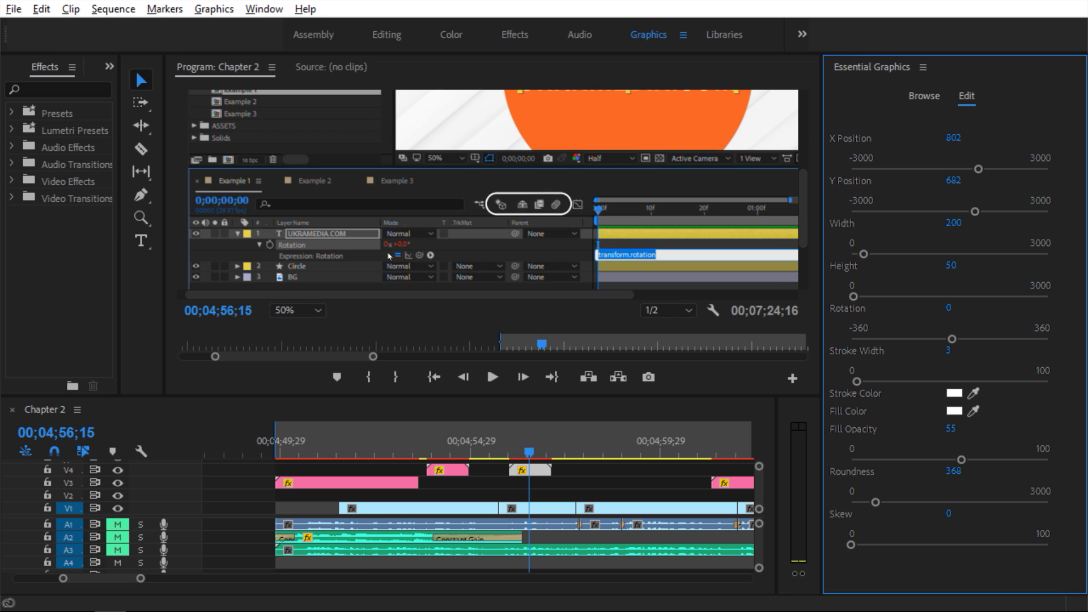
{"action": "left_click", "coordinate": [954, 222]}
{"action": "type", "text": "300"}
{"action": "key", "text": "Return"}
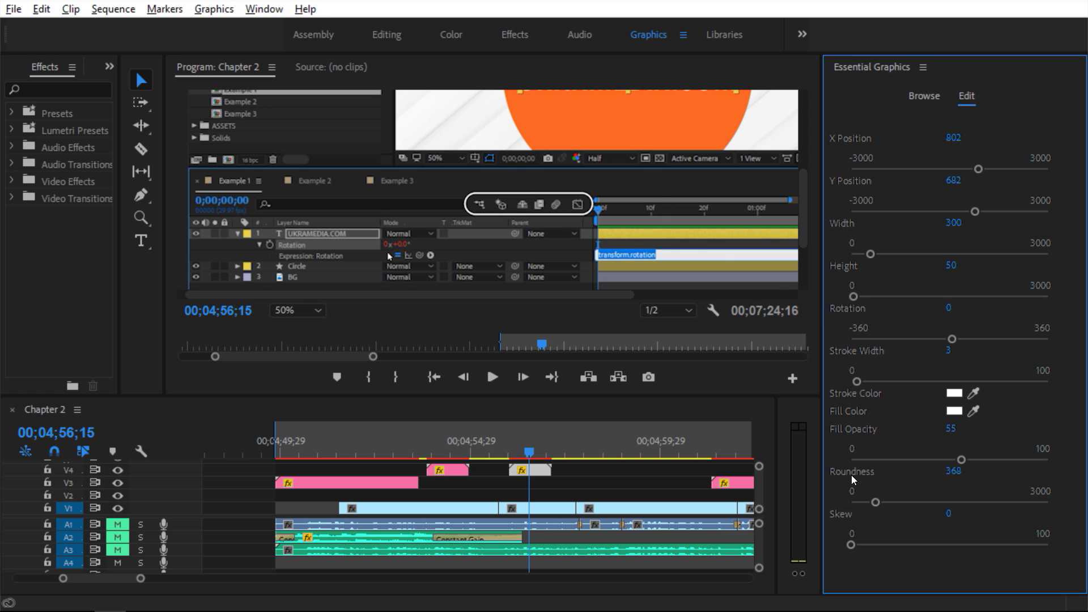
{"action": "type", "text": "10"}
{"action": "key", "text": "Return"}
- Try rotation 15 and stroke width 10, undoing both back to 0 and 3
{"action": "left_click", "coordinate": [948, 309]}
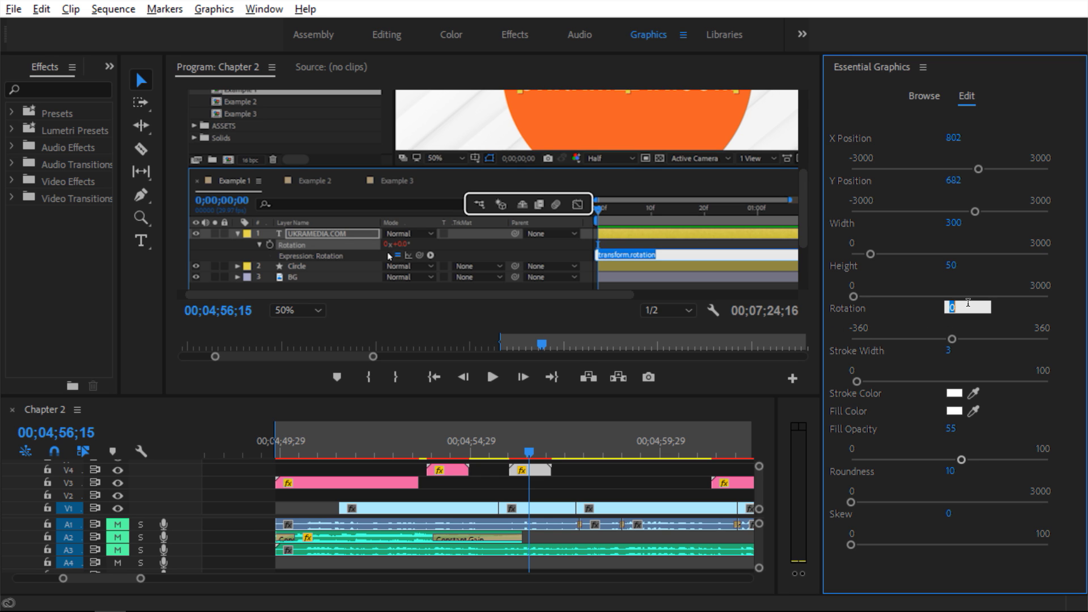
{"action": "key", "text": "Return"}
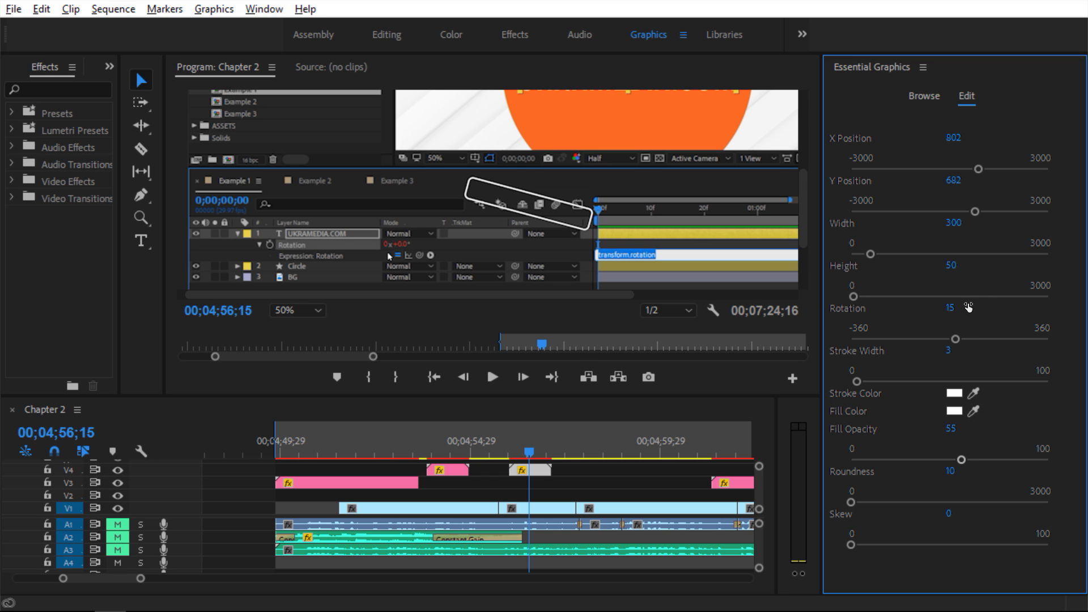
{"action": "key", "text": "ctrl+z"}
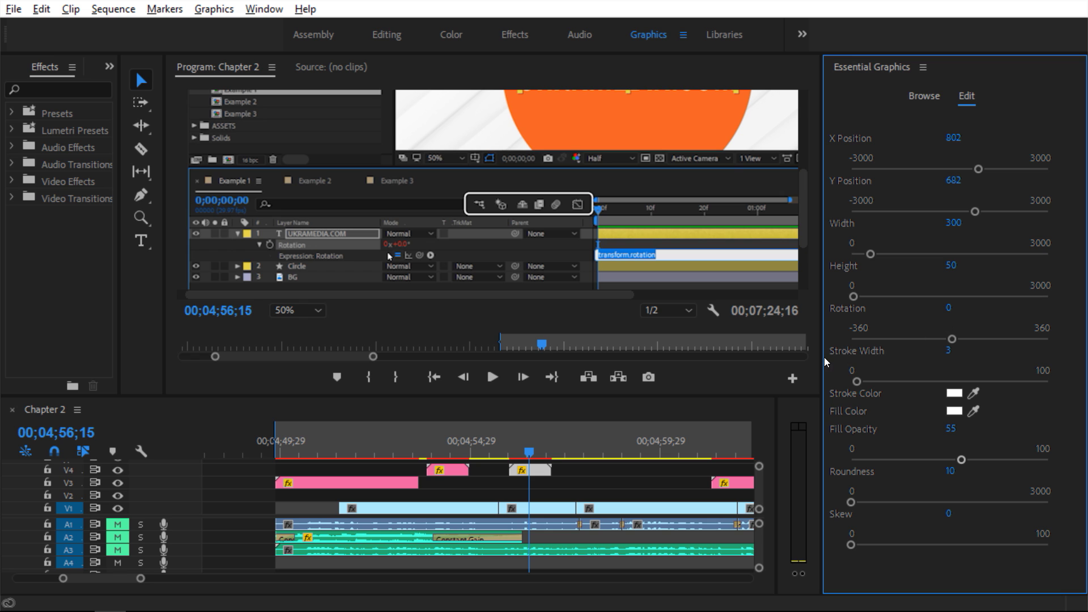
{"action": "left_click", "coordinate": [950, 351]}
{"action": "type", "text": "10"}
{"action": "key", "text": "Return"}
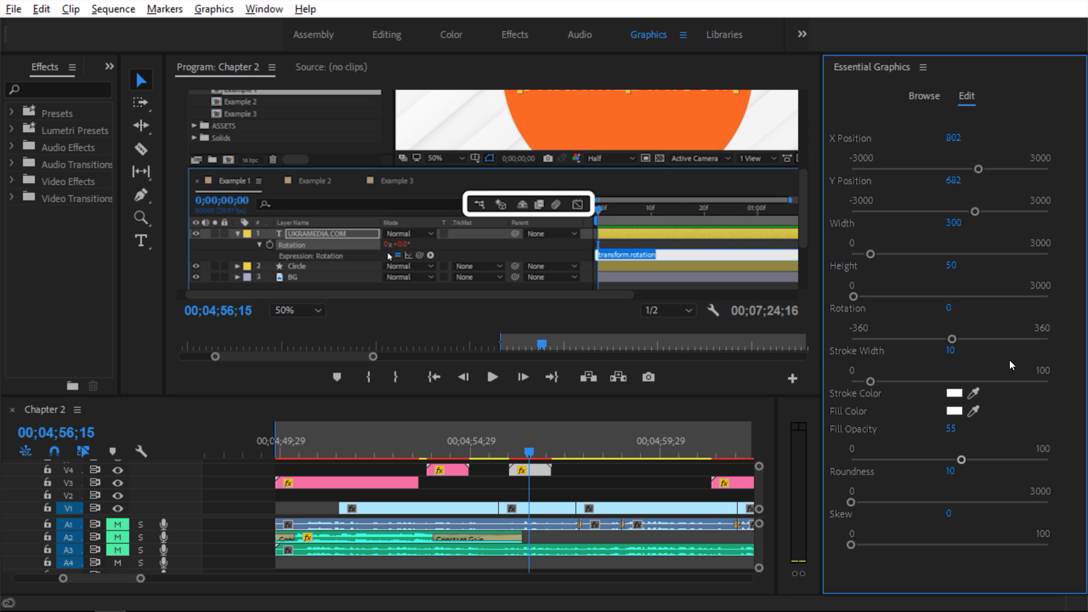
{"action": "key", "text": "ctrl+z"}
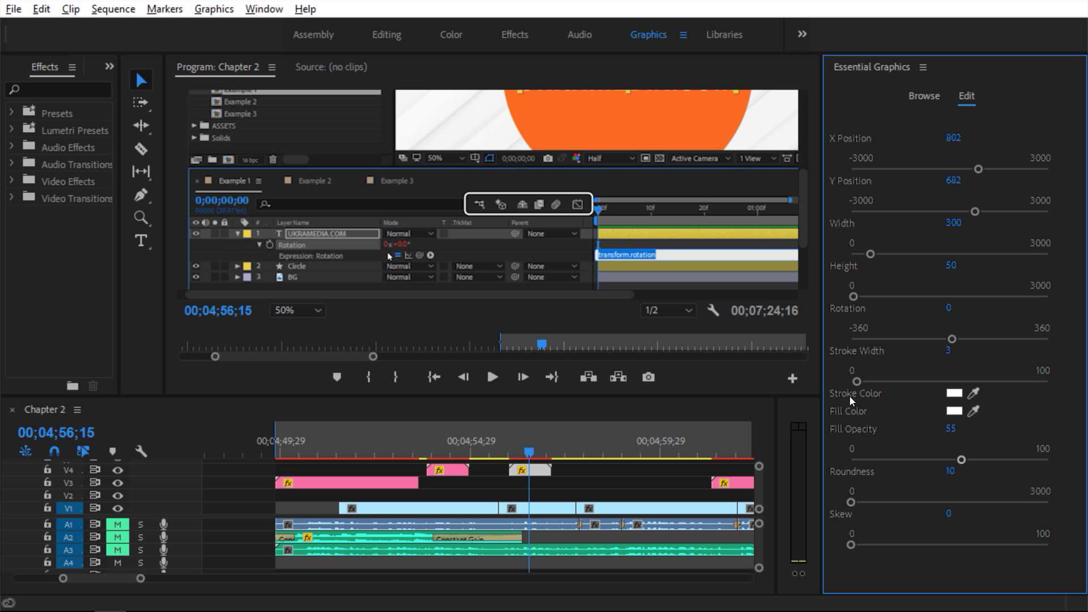
- Set the highlight outline colour to yellow and play back to review it
{"action": "left_click", "coordinate": [954, 393]}
{"action": "left_click", "coordinate": [593, 259]}
{"action": "left_click_drag", "start_coordinate": [564, 433], "coordinate": [600, 454]}
{"action": "left_click", "coordinate": [733, 213]}
{"action": "left_click", "coordinate": [508, 445]}
{"action": "key", "text": "space"}
{"action": "key", "text": "space"}
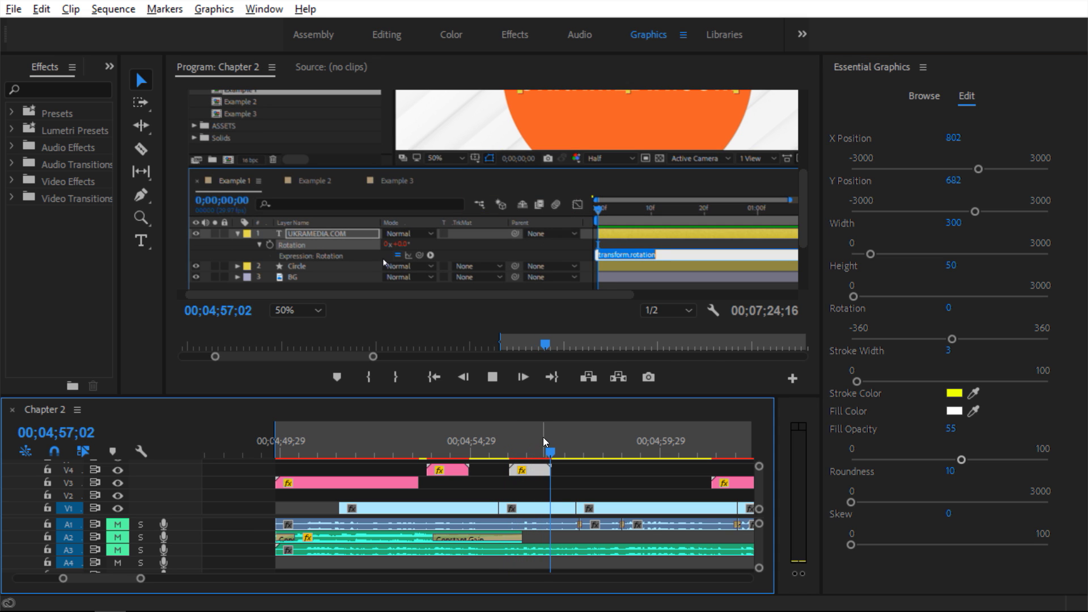
{"action": "left_click", "coordinate": [529, 452]}
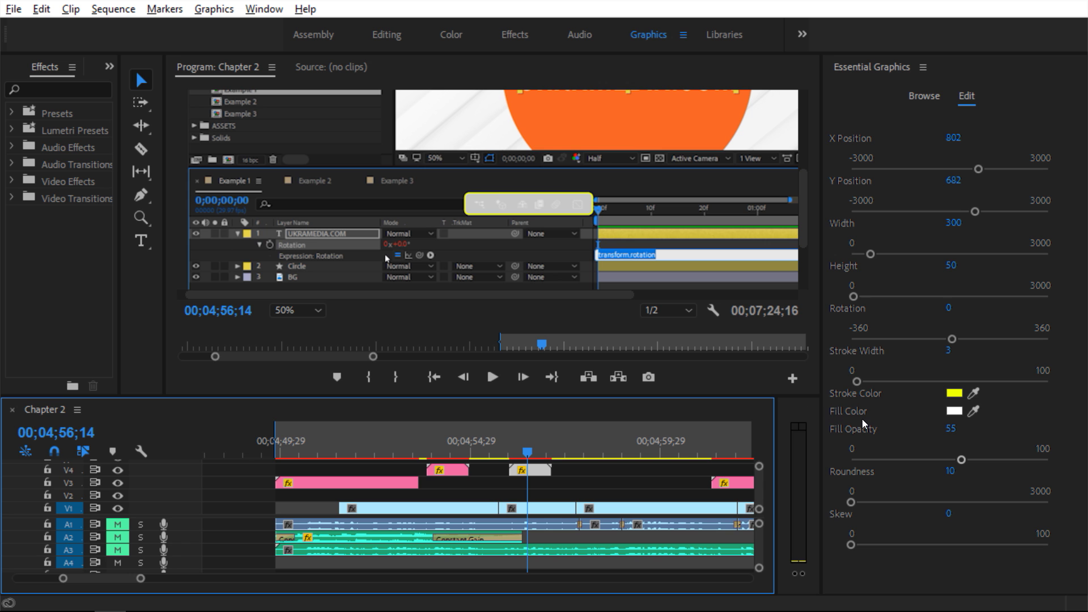
- Set the highlight fill to blue 08A0D9 and its Fill Opacity to 99
{"action": "left_click", "coordinate": [952, 412]}
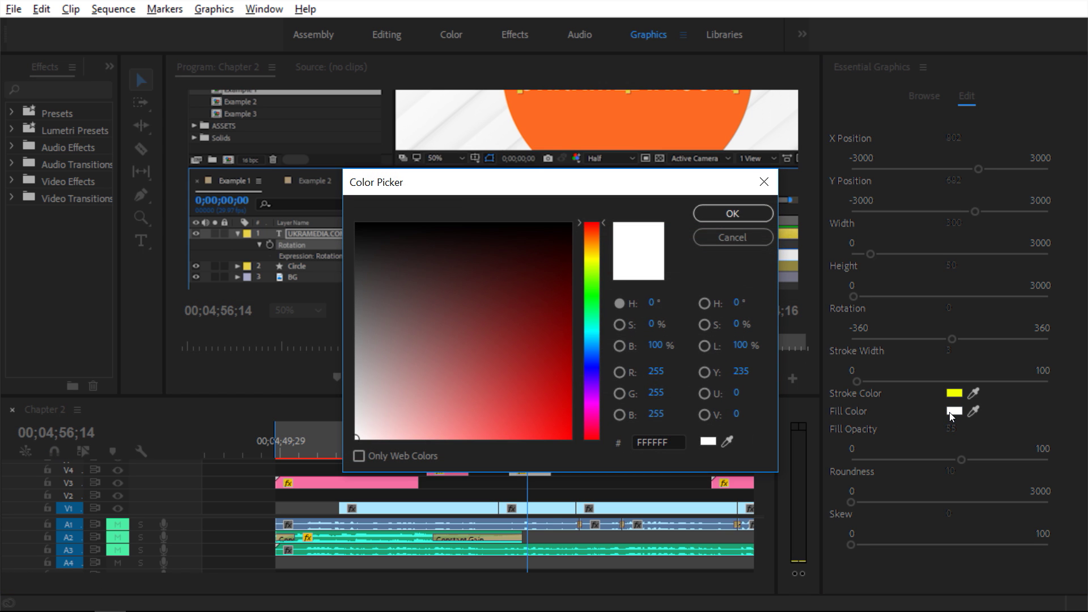
{"action": "left_click_drag", "start_coordinate": [601, 390], "coordinate": [594, 340]}
{"action": "left_click", "coordinate": [570, 438]}
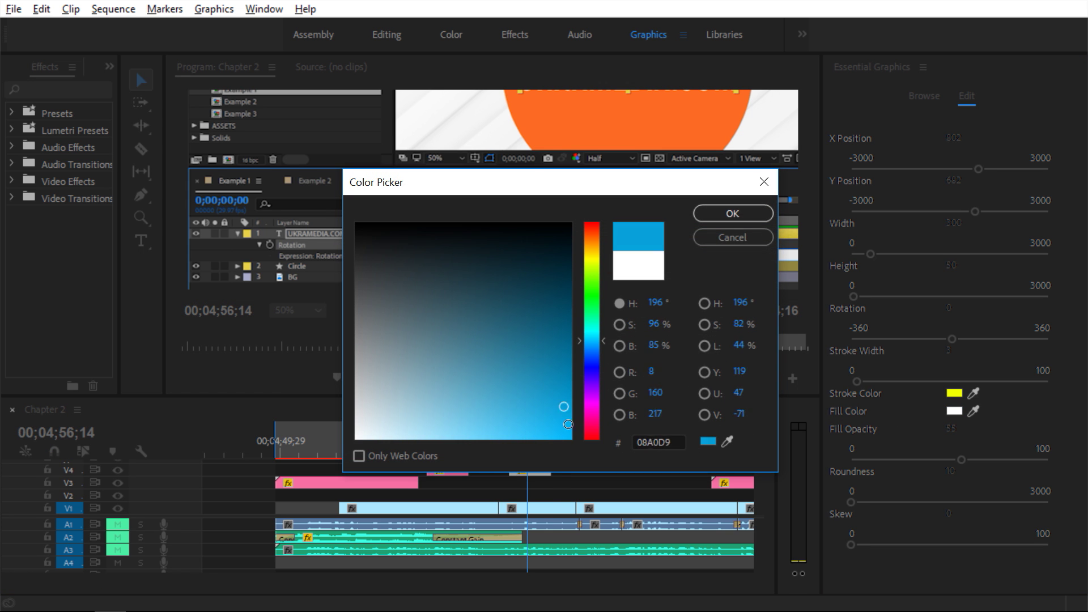
{"action": "left_click", "coordinate": [732, 216]}
{"action": "mouse_move", "coordinate": [531, 454]}
{"action": "left_mouse_down"}
{"action": "mouse_move", "coordinate": [510, 456]}
{"action": "mouse_move", "coordinate": [520, 457]}
{"action": "left_mouse_up"}
{"action": "key", "text": "space"}
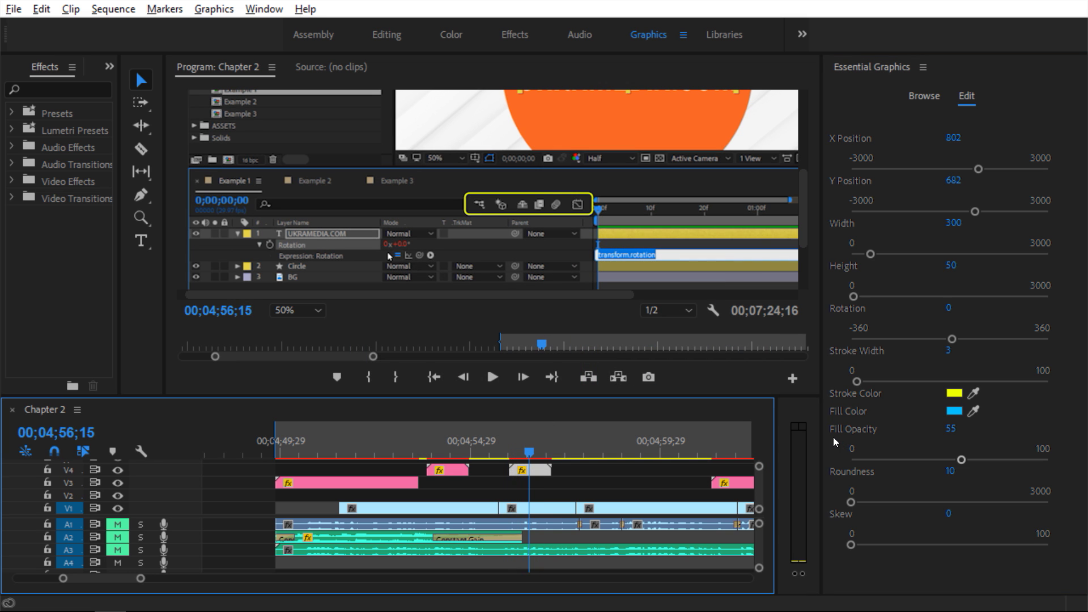
{"action": "left_click_drag", "start_coordinate": [947, 429], "coordinate": [964, 429]}
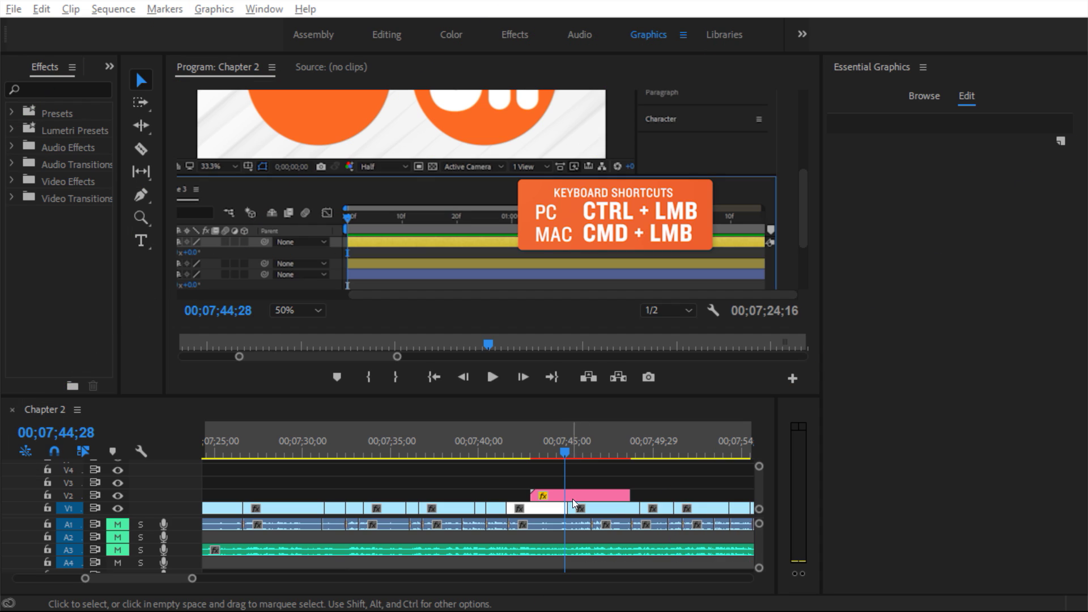
- Drop the Shortcuts Mogrt from Ukramedia Templates onto track V2 near 00;07;27
{"action": "left_click", "coordinate": [585, 495]}
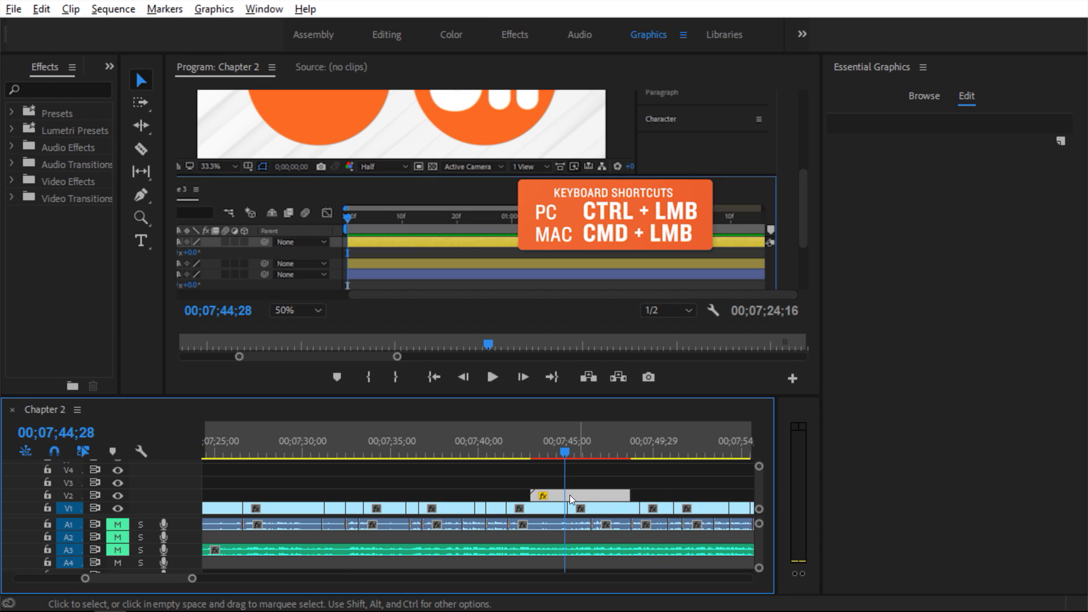
{"action": "mouse_move", "coordinate": [566, 454]}
{"action": "left_mouse_down"}
{"action": "mouse_move", "coordinate": [530, 459]}
{"action": "mouse_move", "coordinate": [617, 457]}
{"action": "mouse_move", "coordinate": [579, 457]}
{"action": "left_mouse_up"}
{"action": "left_click", "coordinate": [584, 496]}
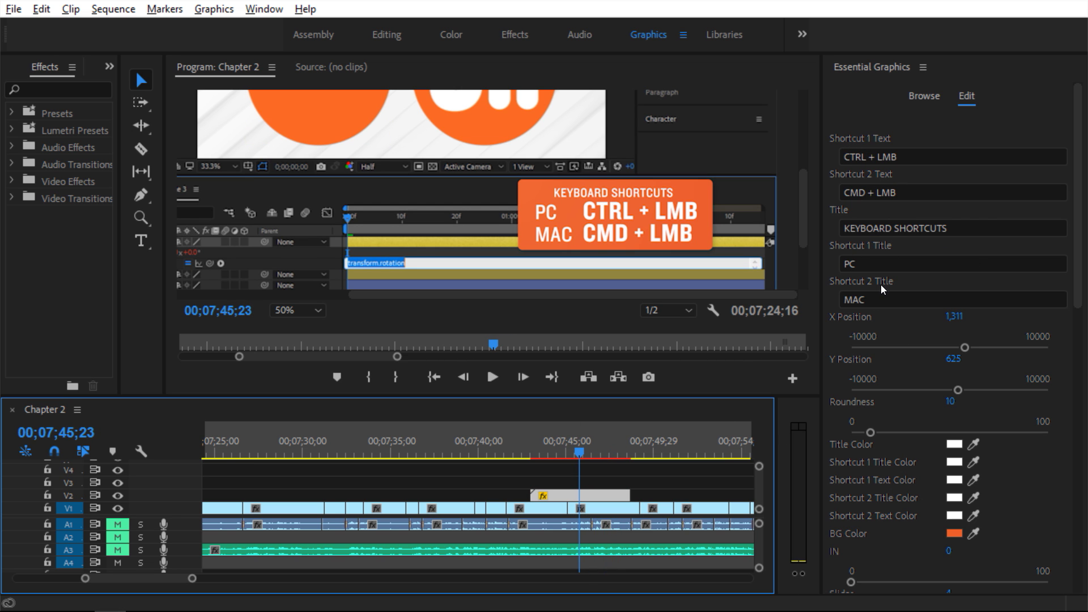
{"action": "left_click", "coordinate": [938, 99]}
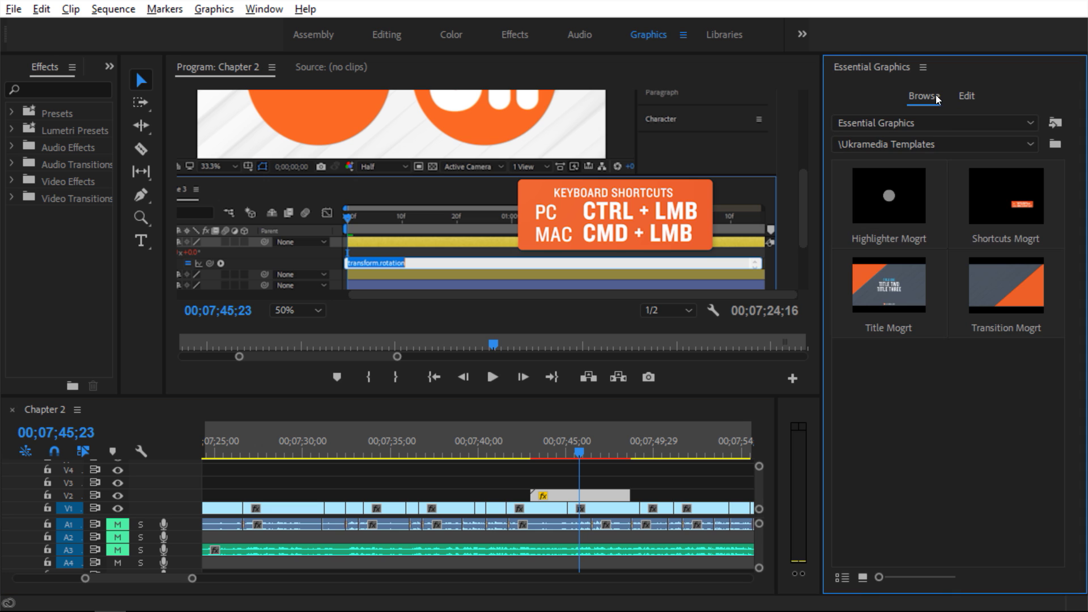
{"action": "left_click_drag", "start_coordinate": [1005, 213], "coordinate": [268, 455]}
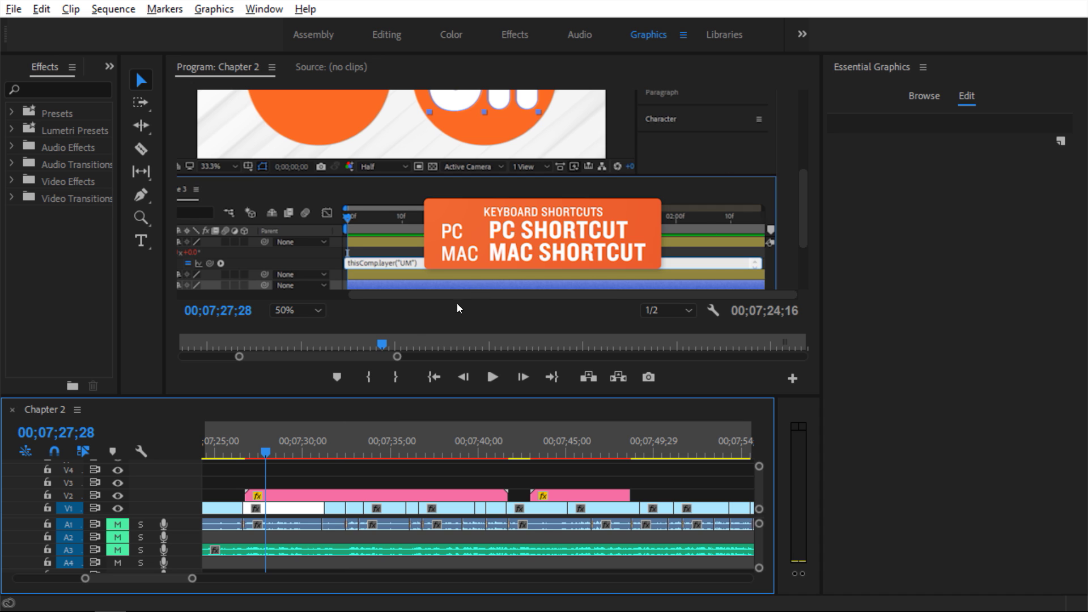
- Set the Shortcut 1 text to 'CTRL + Z' and Shortcut 2 text to 'CMD + Z'
{"action": "left_click", "coordinate": [301, 497]}
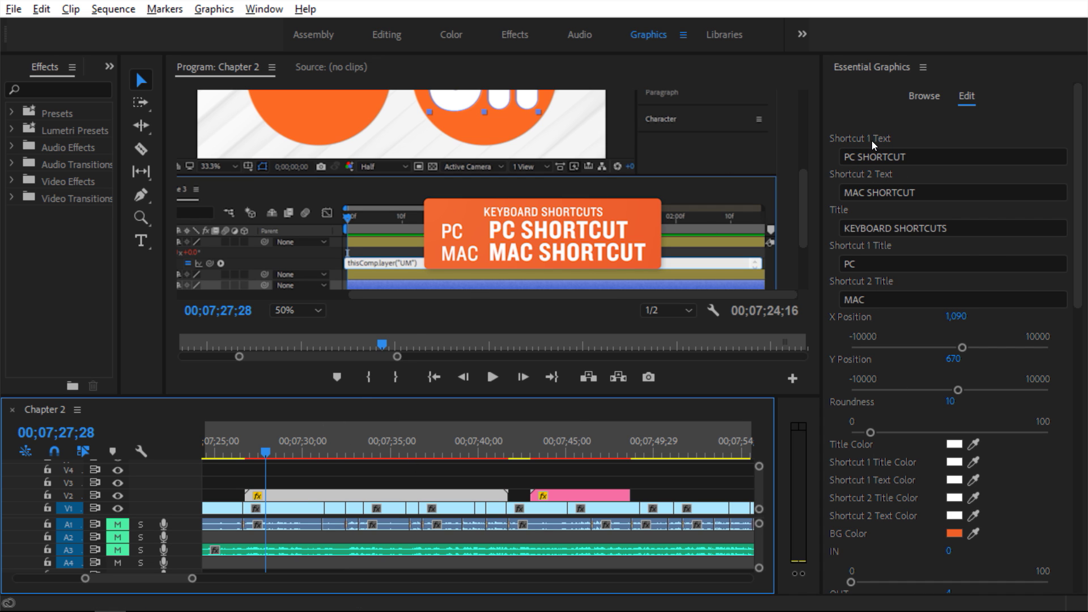
{"action": "left_click", "coordinate": [935, 153]}
{"action": "type", "text": "CT"}
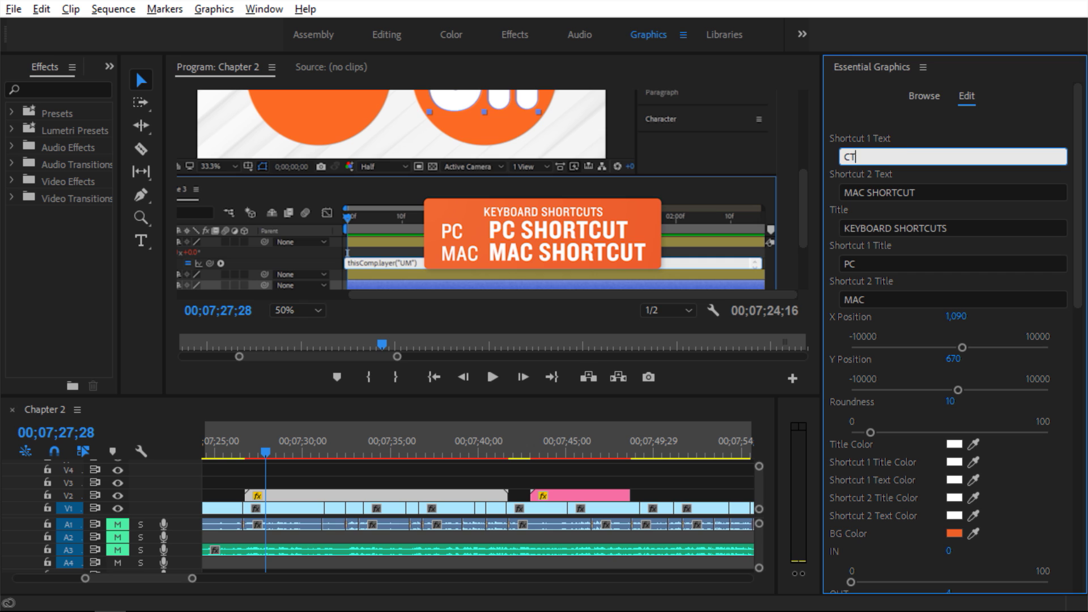
{"action": "type", "text": "RL + Z"}
{"action": "key", "text": "Return"}
{"action": "left_click", "coordinate": [900, 193]}
{"action": "type", "text": "CMD +"}
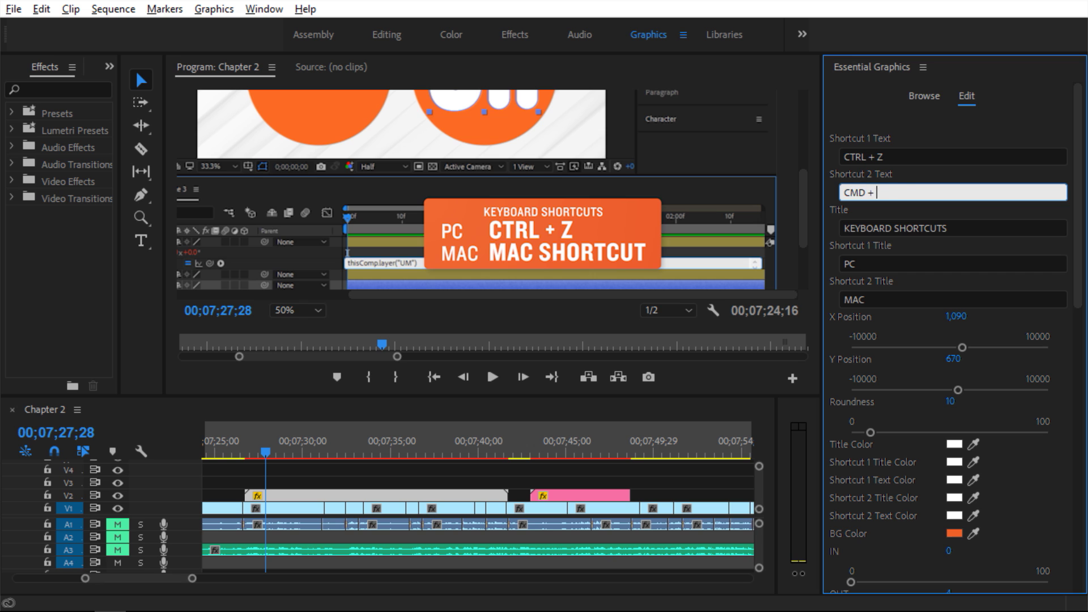
{"action": "key", "text": "Return"}
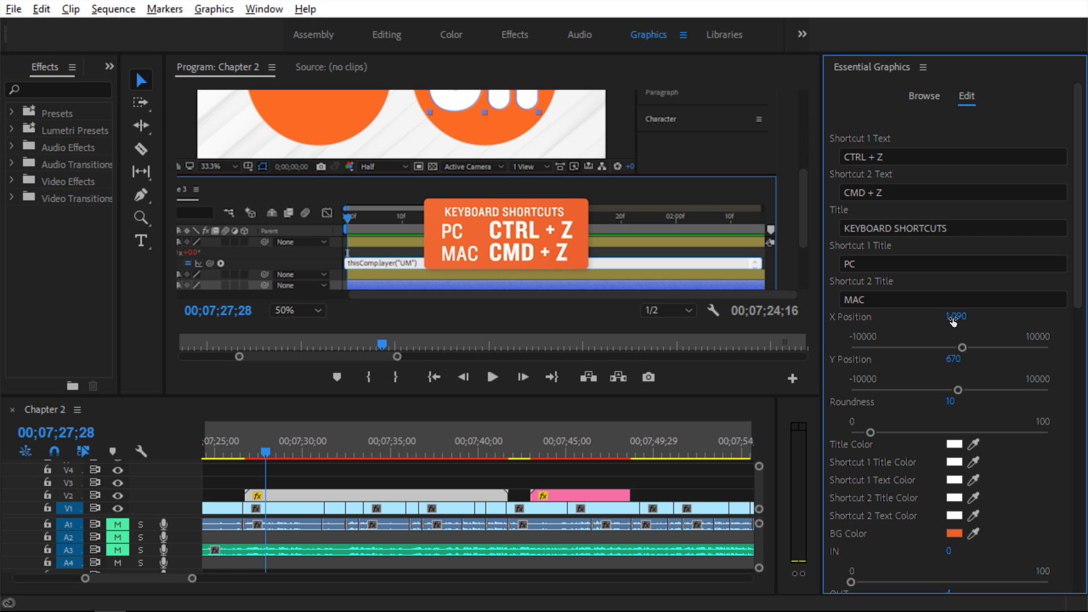
- Raise the shortcuts graphic to Y 618 and set Roundness to 0 after trying 50
{"action": "mouse_move", "coordinate": [951, 322]}
{"action": "left_mouse_down"}
{"action": "mouse_move", "coordinate": [867, 318]}
{"action": "mouse_move", "coordinate": [971, 319]}
{"action": "left_mouse_up"}
{"action": "left_click_drag", "start_coordinate": [954, 359], "coordinate": [968, 358]}
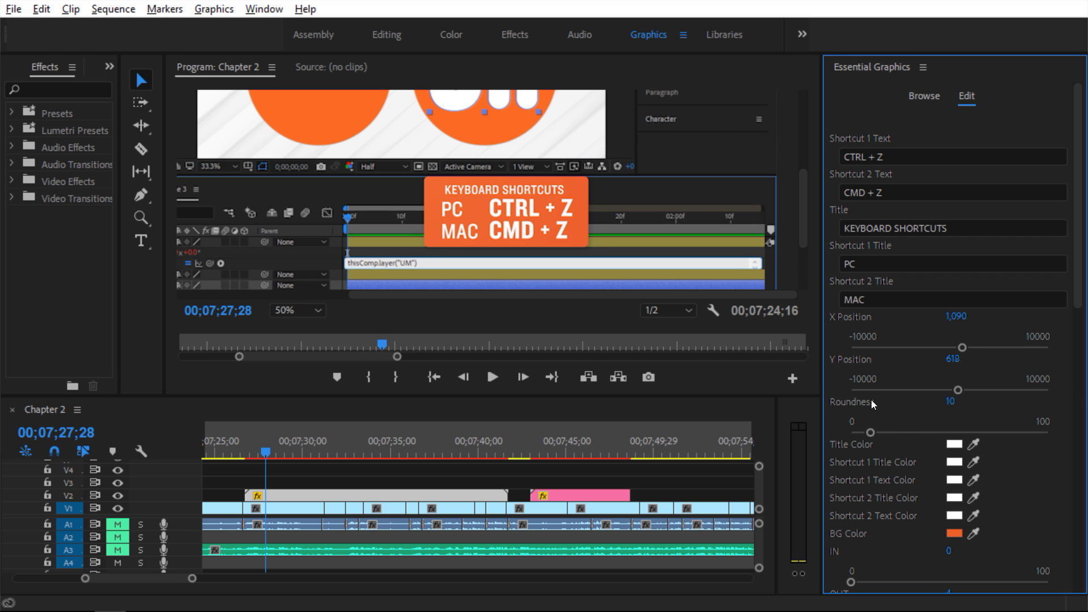
{"action": "left_click", "coordinate": [949, 403]}
{"action": "type", "text": "50"}
{"action": "key", "text": "Return"}
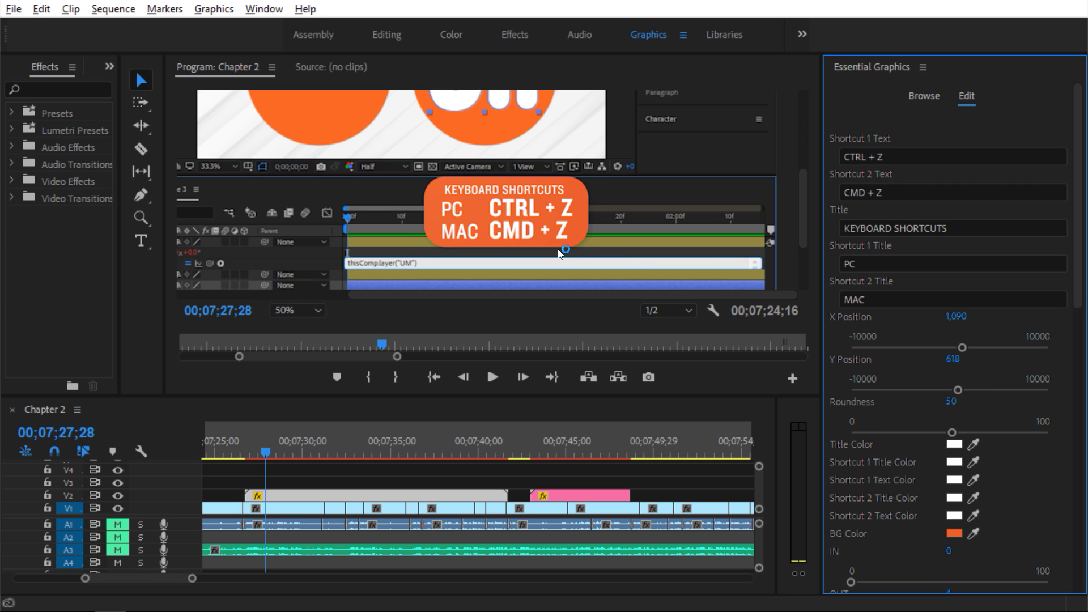
{"action": "left_click", "coordinate": [952, 404]}
{"action": "type", "text": "0"}
{"action": "key", "text": "Return"}
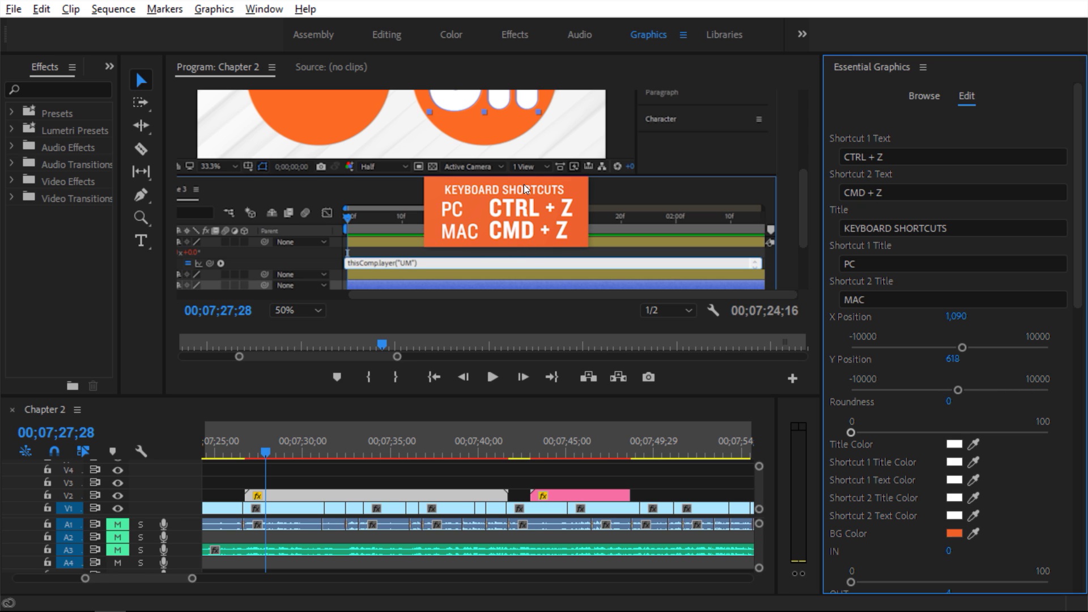
- Test larger Top, Bottom and Left Gap values, undoing each change
{"action": "scroll", "coordinate": [929, 431], "scroll_direction": "down", "scroll_amount": 3}
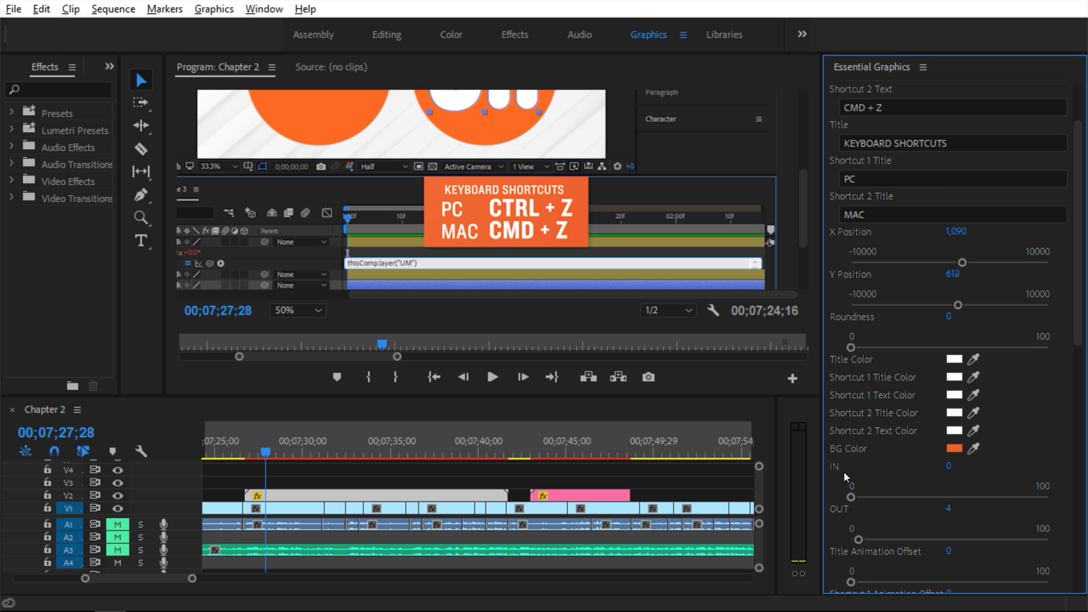
{"action": "scroll", "coordinate": [844, 518], "scroll_direction": "down", "scroll_amount": 4}
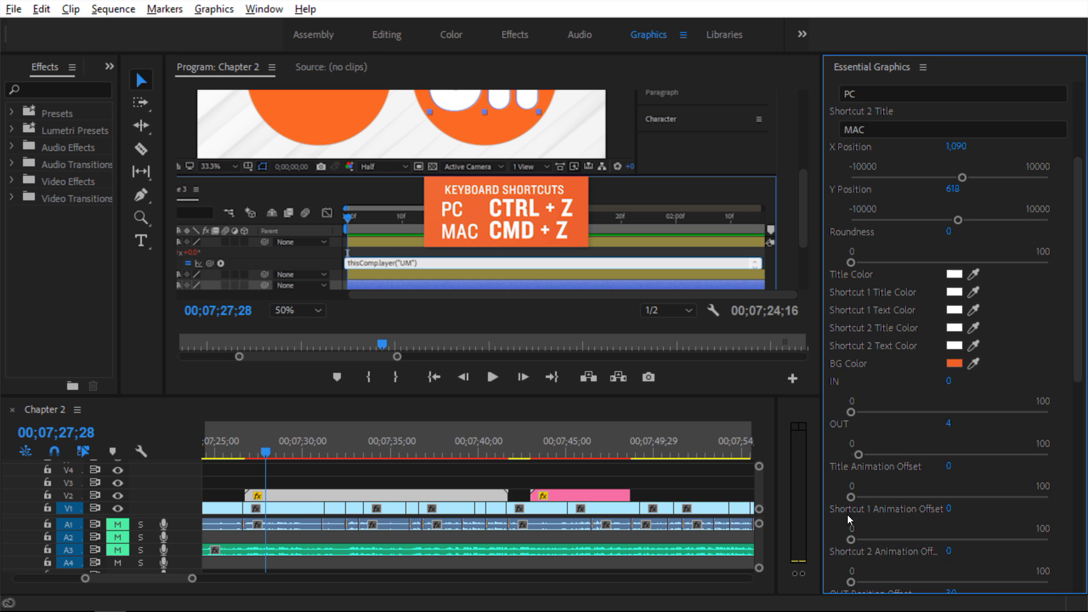
{"action": "scroll", "coordinate": [927, 535], "scroll_direction": "down", "scroll_amount": 3}
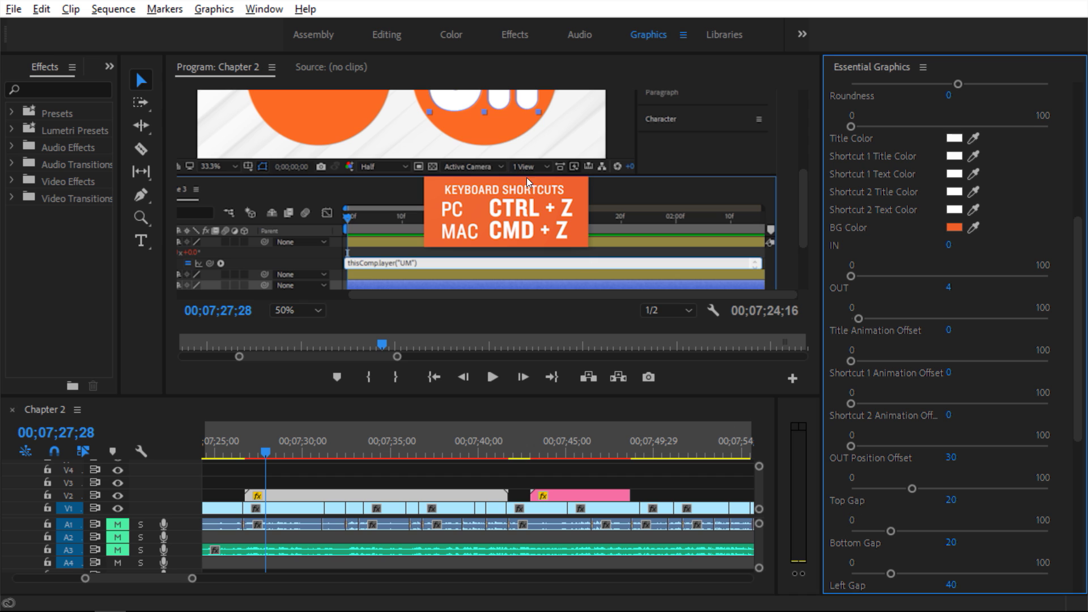
{"action": "left_click_drag", "start_coordinate": [891, 531], "coordinate": [1002, 531]}
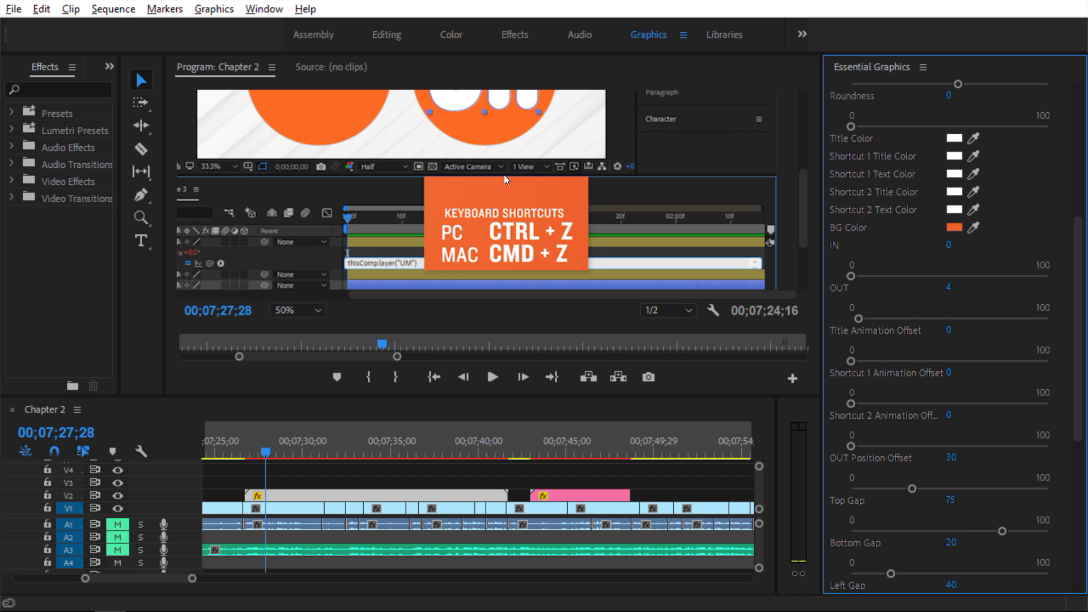
{"action": "key", "text": "ctrl+z"}
{"action": "left_click_drag", "start_coordinate": [891, 574], "coordinate": [1000, 574]}
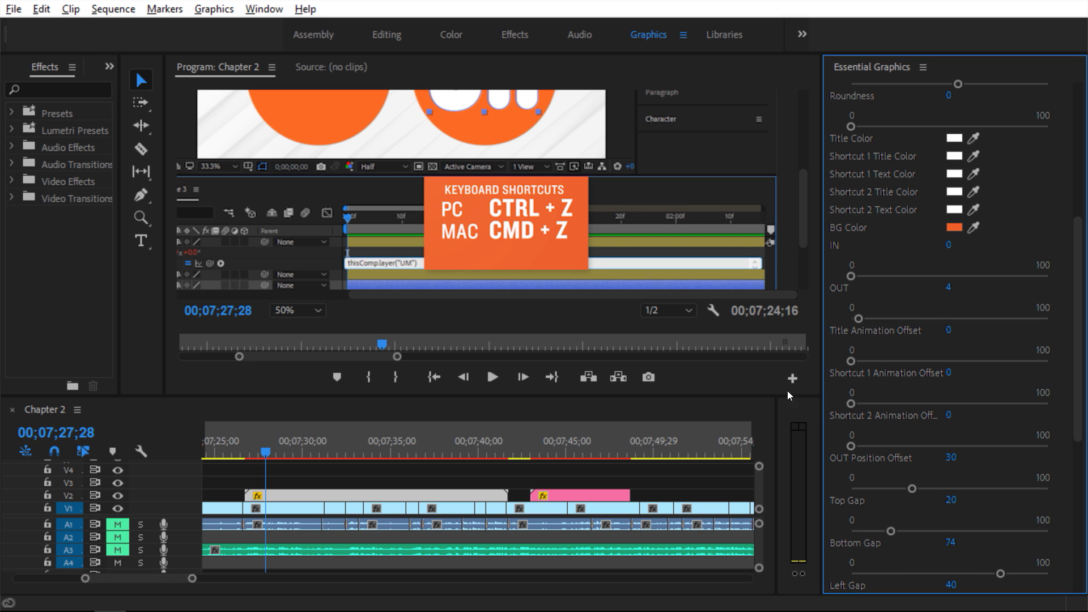
{"action": "key", "text": "ctrl+z"}
{"action": "scroll", "coordinate": [918, 512], "scroll_direction": "down", "scroll_amount": 3}
{"action": "left_click_drag", "start_coordinate": [950, 501], "coordinate": [979, 507]}
{"action": "key", "text": "ctrl+z"}
{"action": "scroll", "coordinate": [934, 482], "scroll_direction": "down", "scroll_amount": 4}
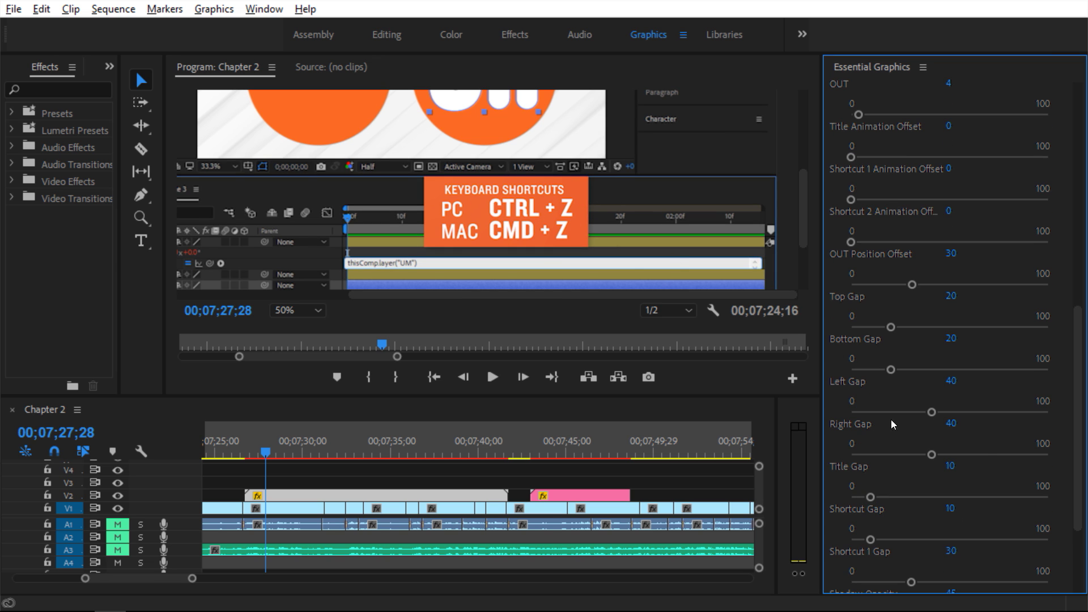
- Set the Title Gap to 60 and try a wider Shortcut Gap, then undo it
{"action": "left_click", "coordinate": [951, 465]}
{"action": "type", "text": "60"}
{"action": "key", "text": "Return"}
{"action": "scroll", "coordinate": [952, 438], "scroll_direction": "down", "scroll_amount": 3}
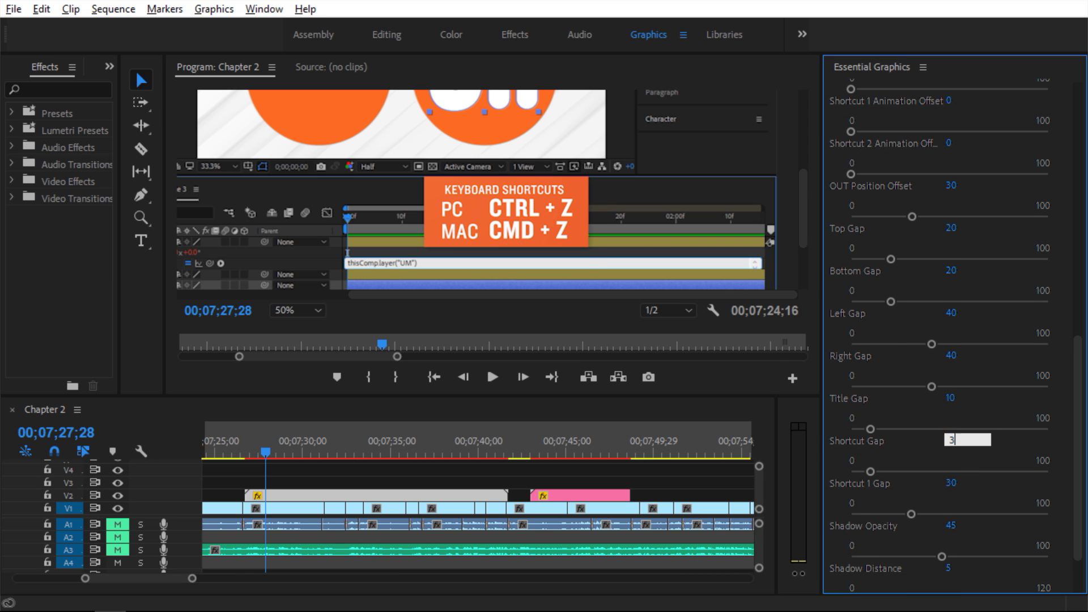
{"action": "left_click_drag", "start_coordinate": [951, 441], "coordinate": [970, 440]}
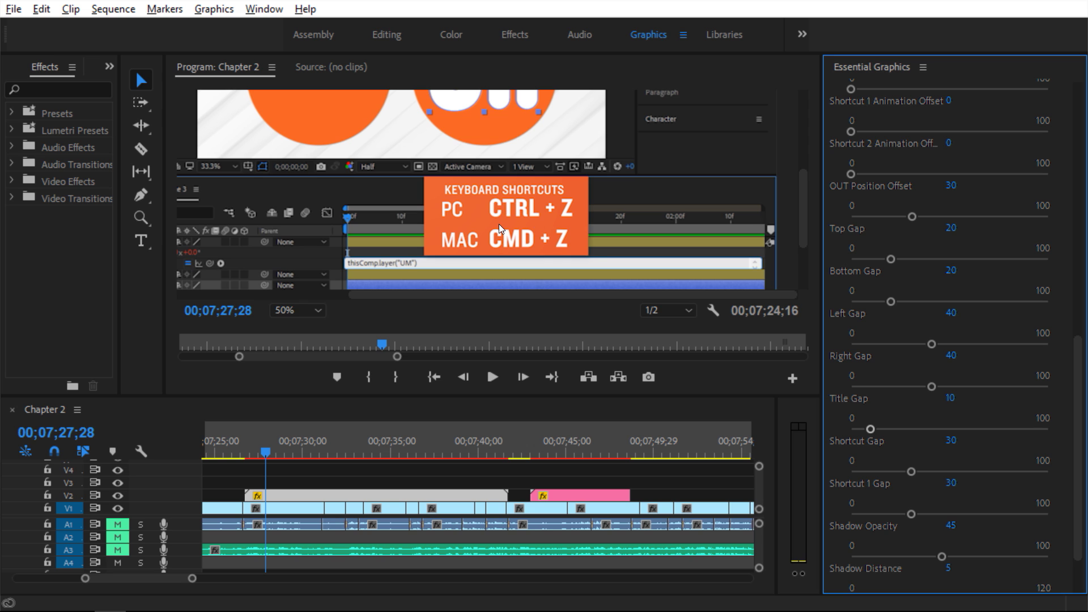
{"action": "key", "text": "ctrl+z"}
{"action": "scroll", "coordinate": [978, 445], "scroll_direction": "down", "scroll_amount": 3}
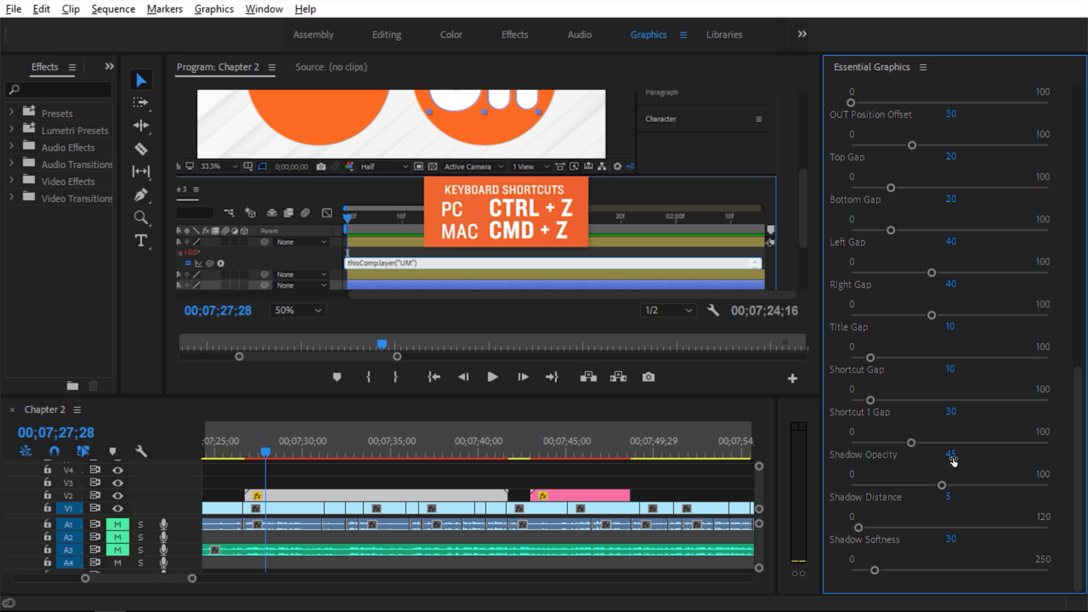
- Set Shadow Opacity 100, Shadow Distance 25 and Shadow Softness 100
{"action": "type", "text": "00"}
{"action": "key", "text": "Return"}
{"action": "left_click", "coordinate": [948, 497]}
{"action": "type", "text": "25"}
{"action": "key", "text": "Return"}
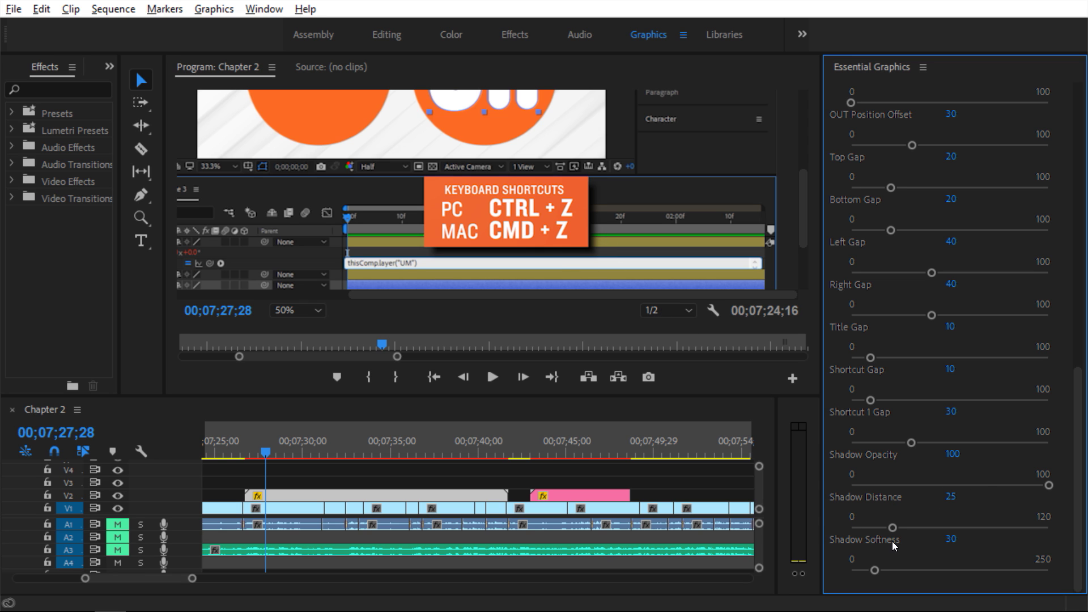
{"action": "left_click", "coordinate": [953, 540]}
{"action": "type", "text": "100"}
{"action": "key", "text": "Return"}
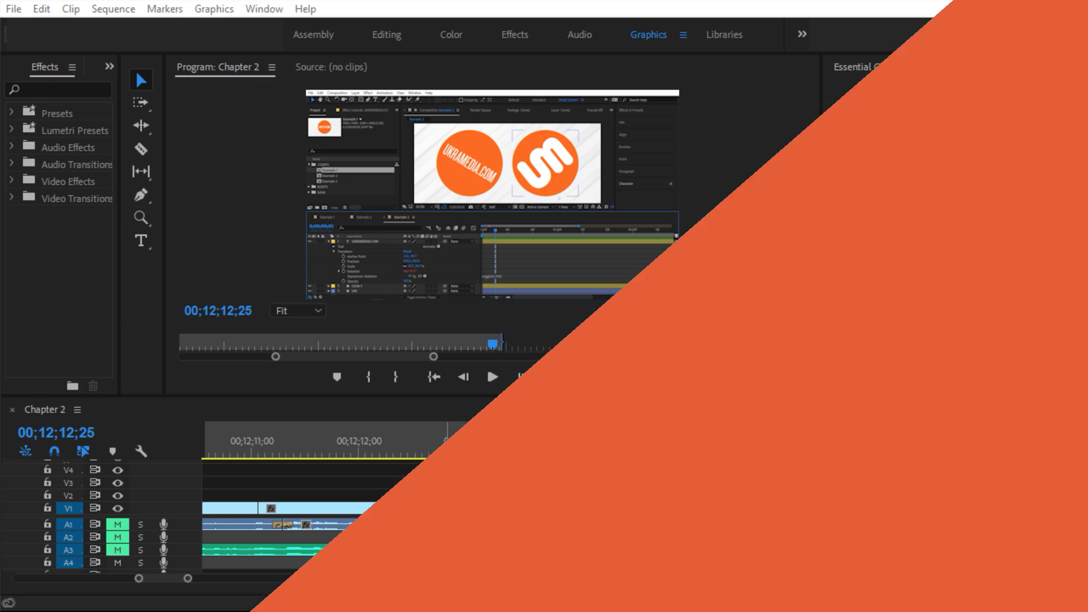
- Change the V3 transition clip's BG Color to blue 28C3F0 and preview the wipe
{"action": "left_click_drag", "start_coordinate": [452, 458], "coordinate": [494, 461]}
{"action": "left_click", "coordinate": [478, 482]}
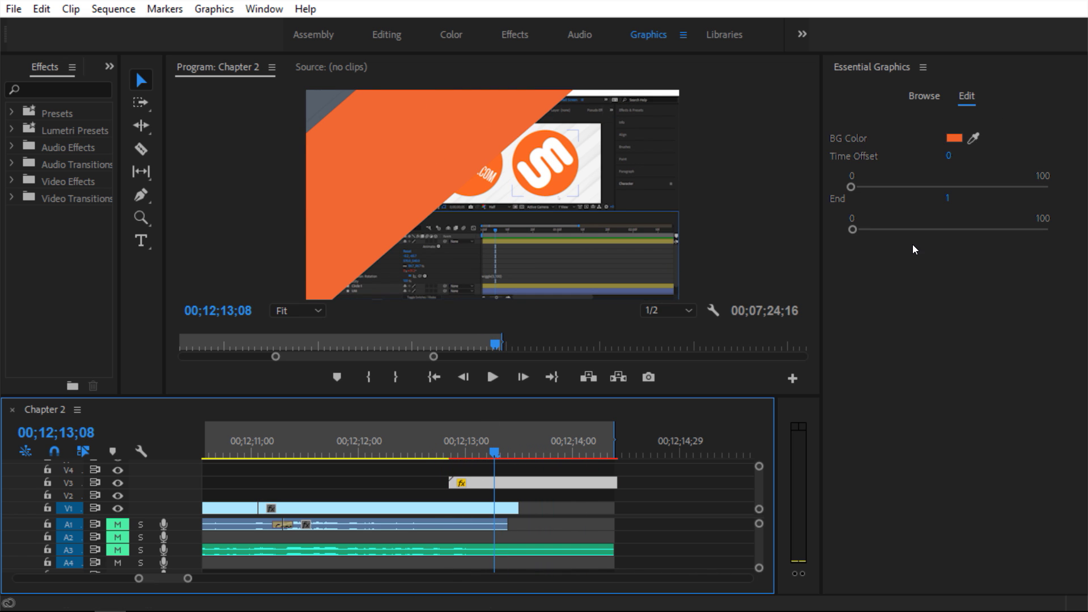
{"action": "left_click", "coordinate": [952, 139]}
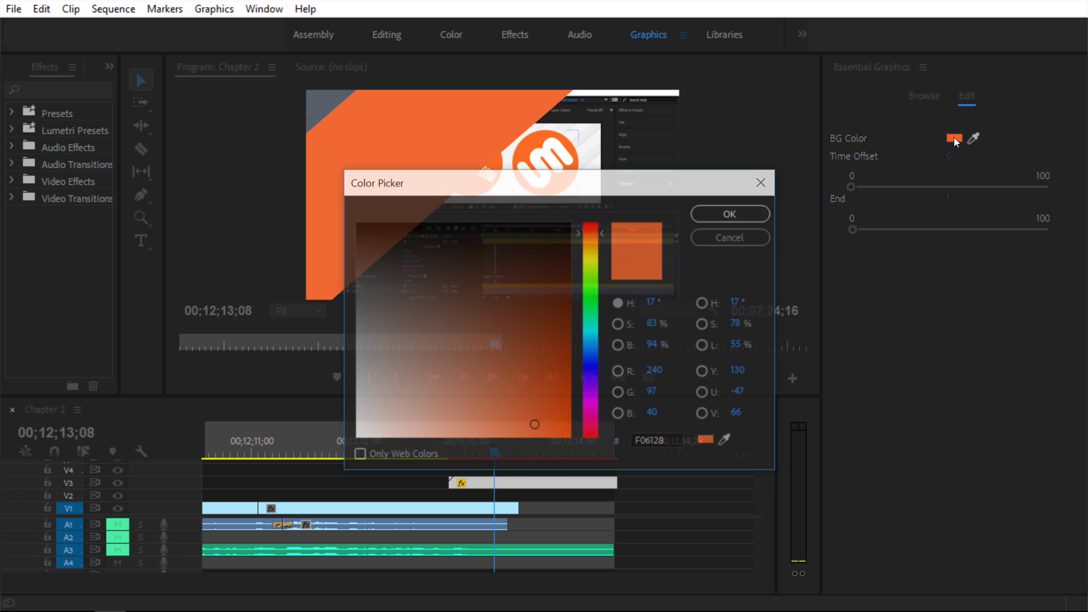
{"action": "left_click_drag", "start_coordinate": [591, 312], "coordinate": [595, 338]}
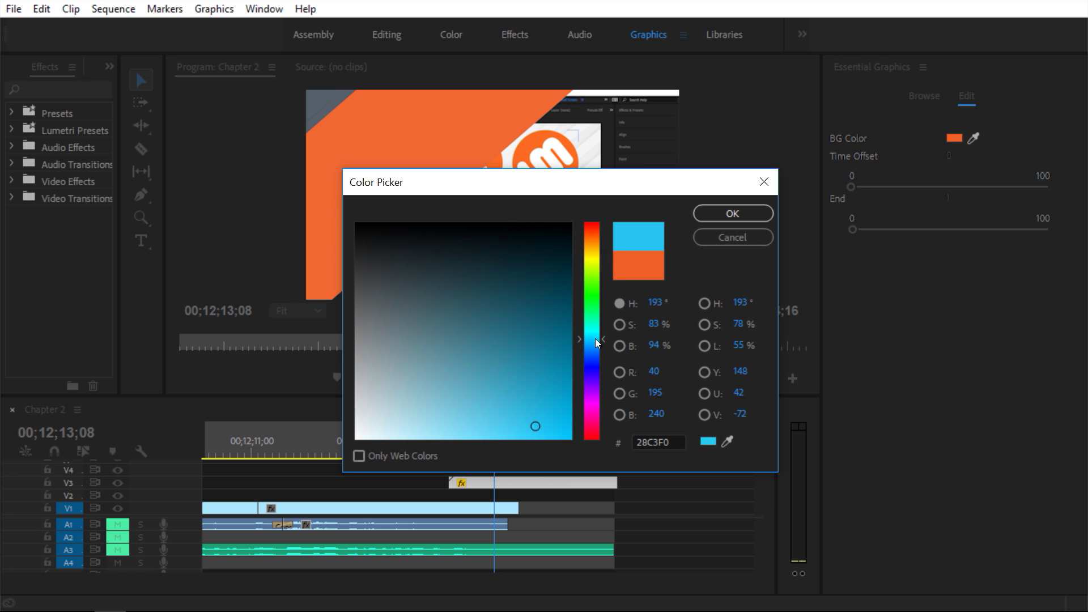
{"action": "left_click", "coordinate": [730, 213]}
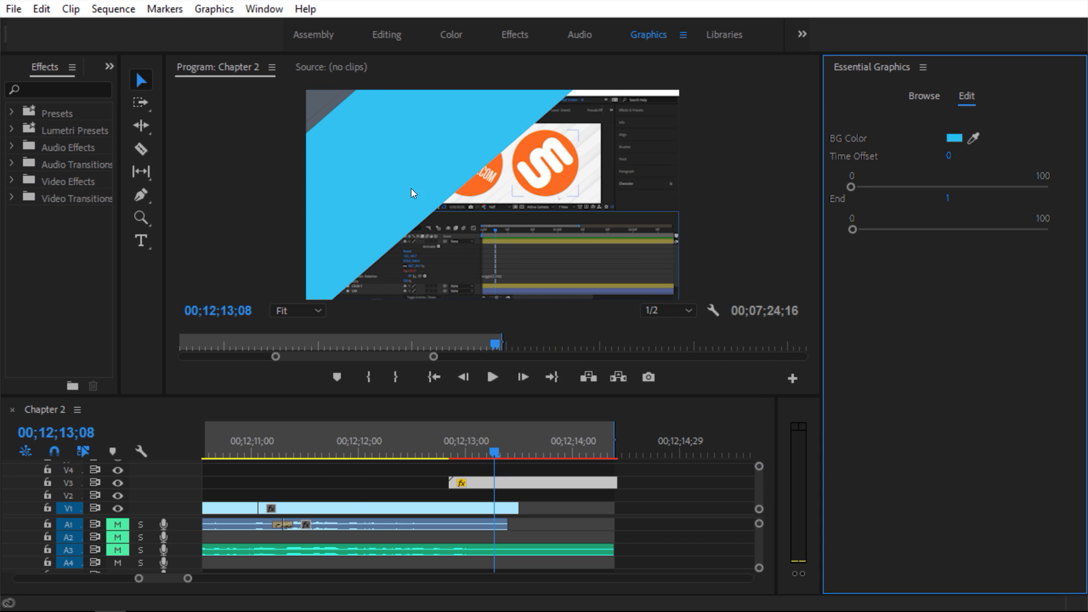
{"action": "left_click_drag", "start_coordinate": [445, 456], "coordinate": [509, 461]}
{"action": "left_click", "coordinate": [524, 483]}
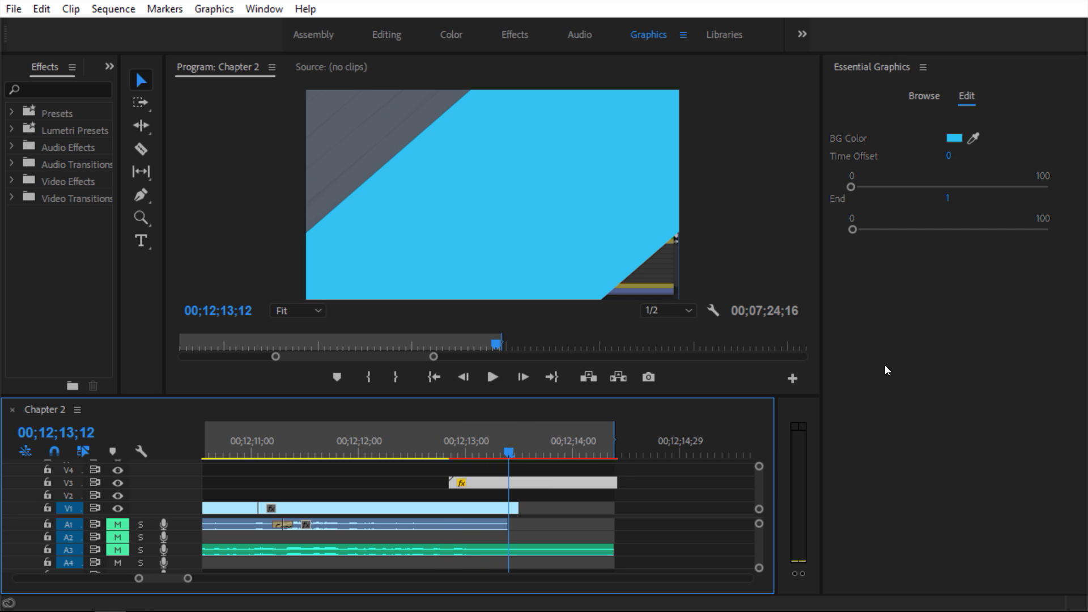